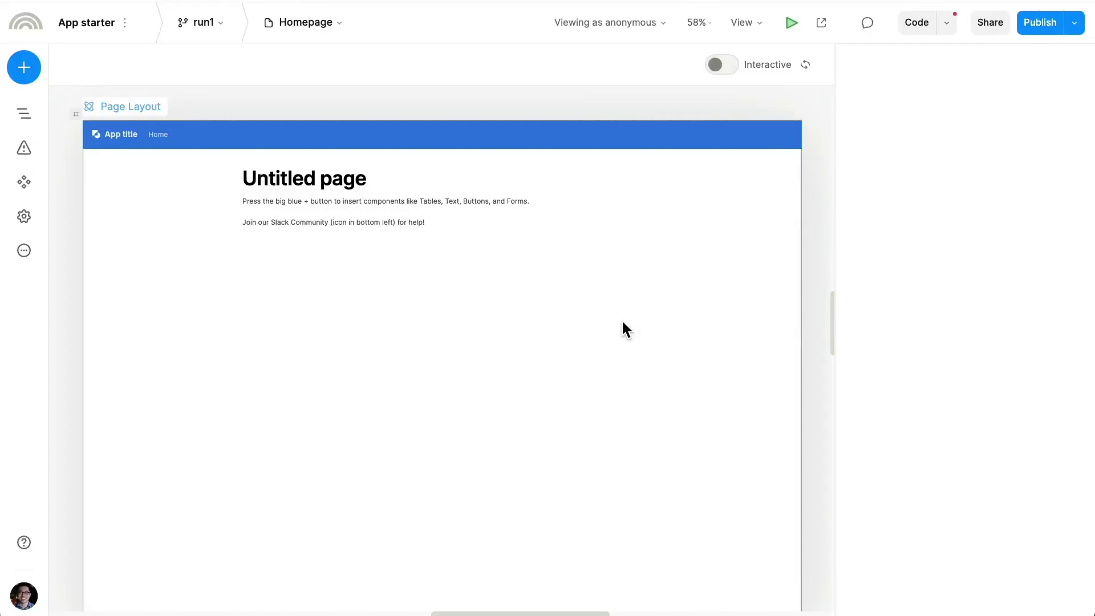
Step: Select the Homepage's Page Layout and open the pages and components list
left_click(225, 145)
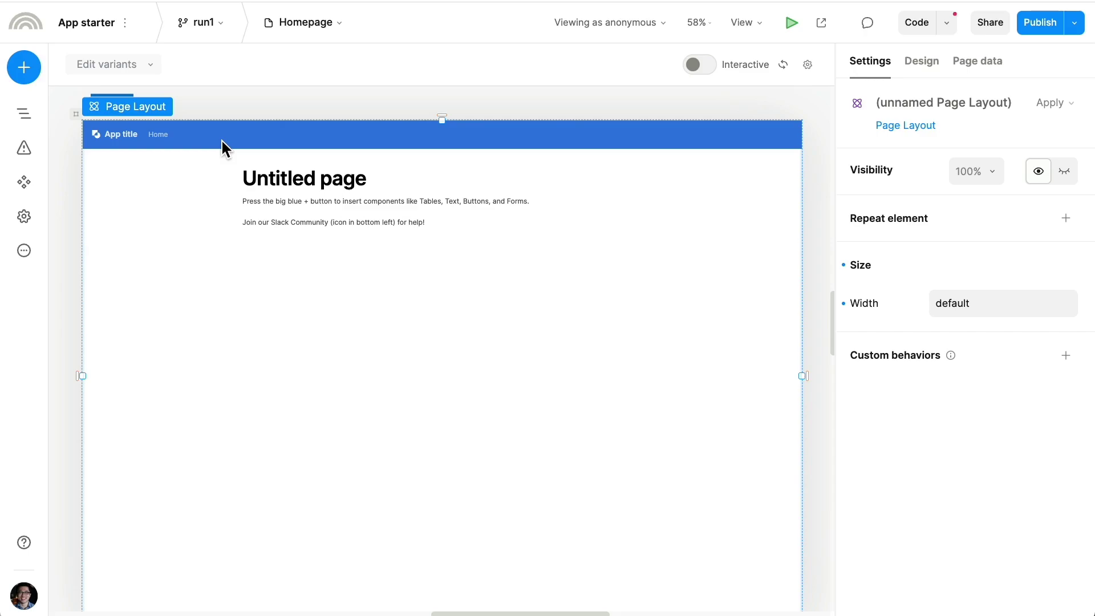
left_click(318, 24)
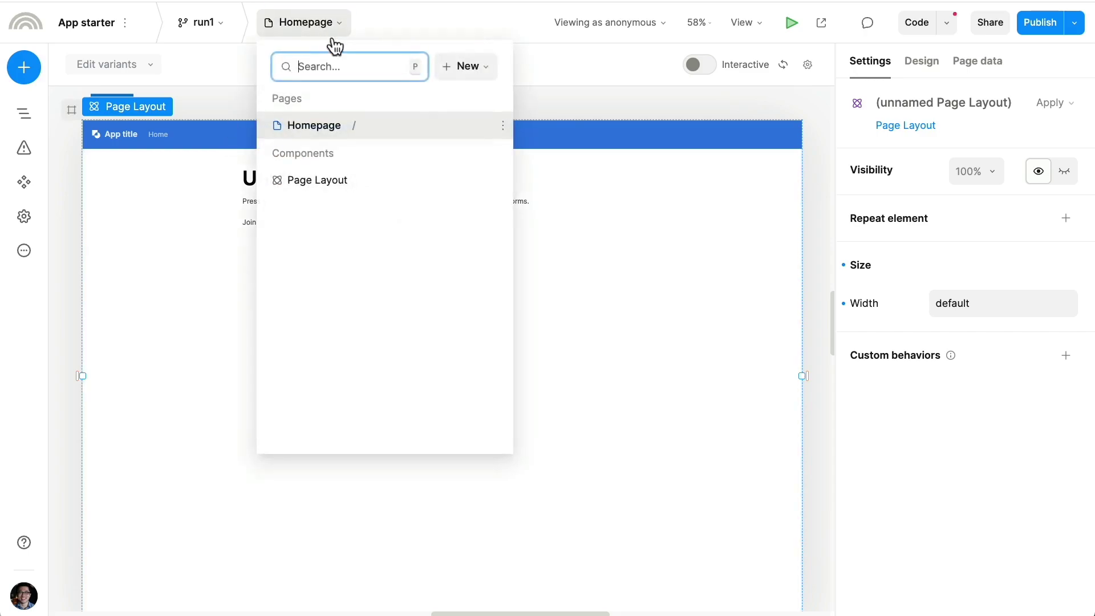
Step: Create a new page named NewPage
left_click(463, 69)
left_click(456, 97)
key("Return")
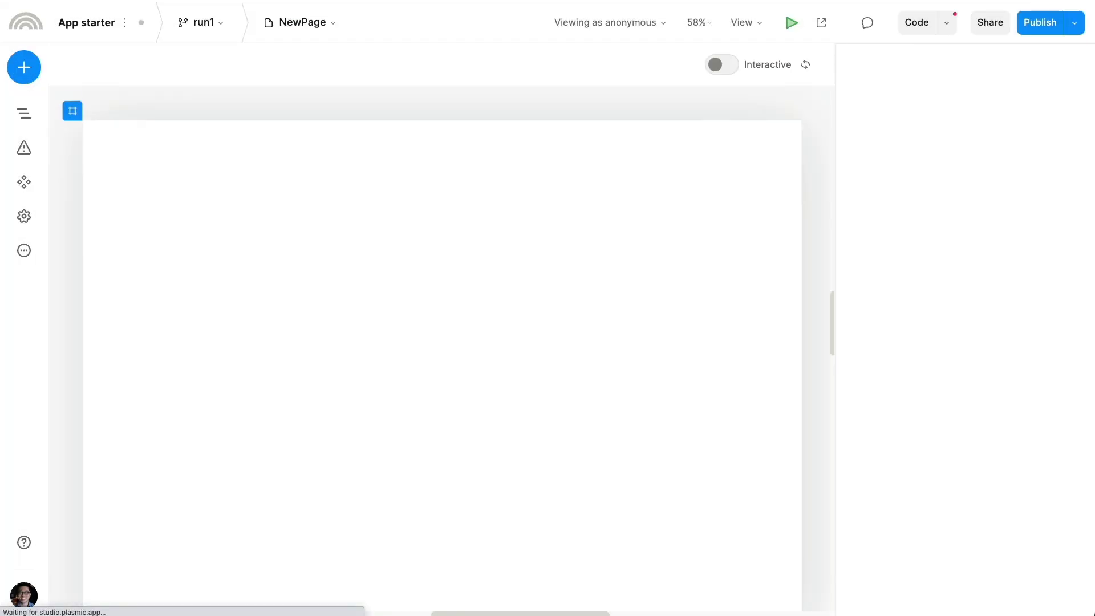
Step: Duplicate NewPage's instructions paragraph so the section shows three copies
left_click(235, 142)
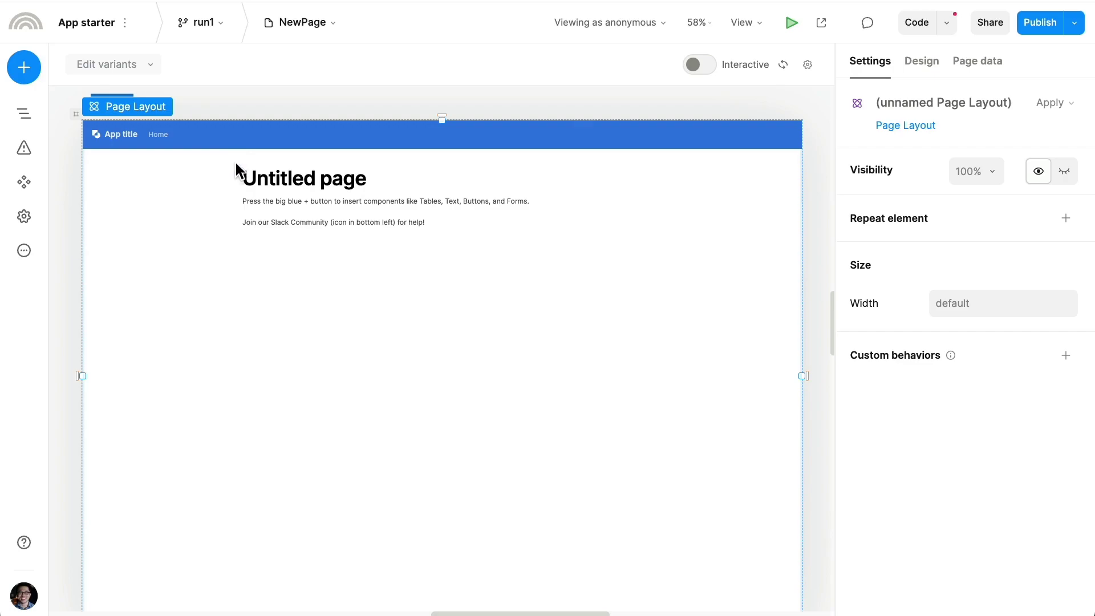
left_click(232, 191)
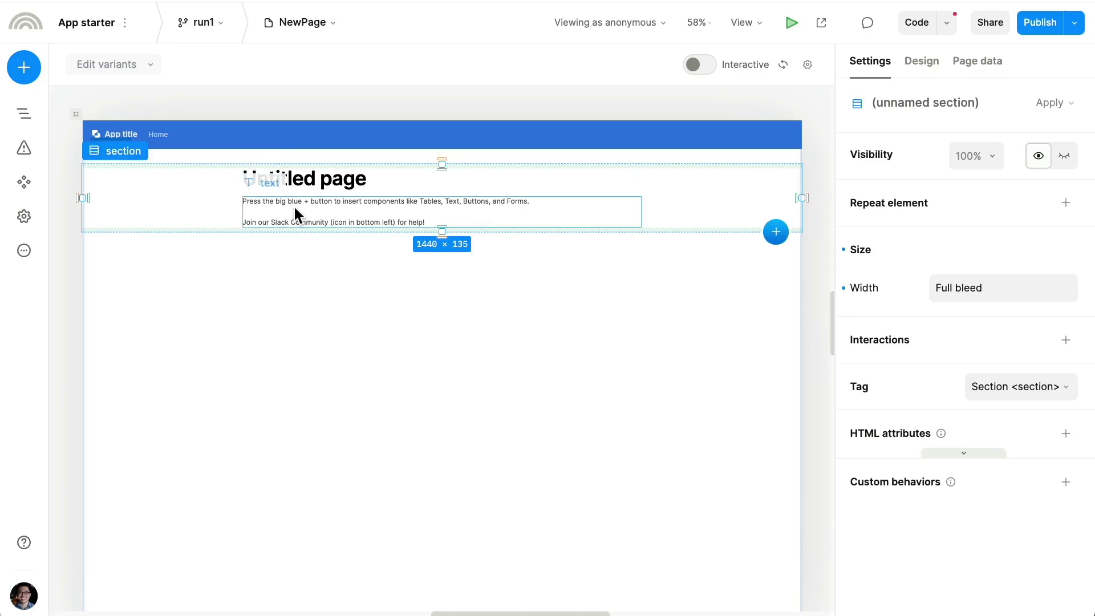
left_click(23, 119)
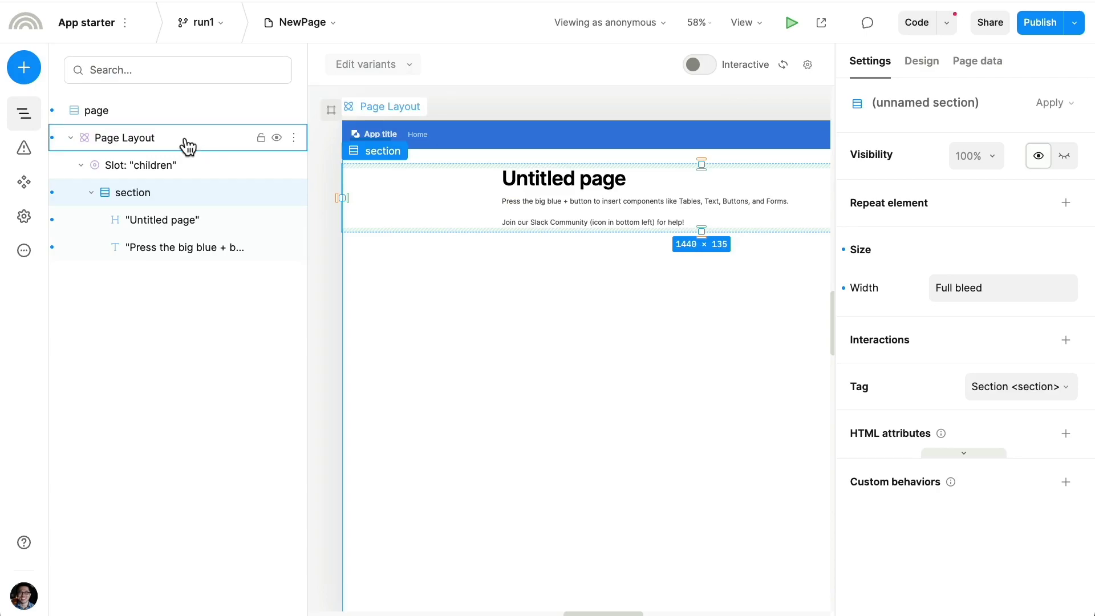
left_click(215, 255)
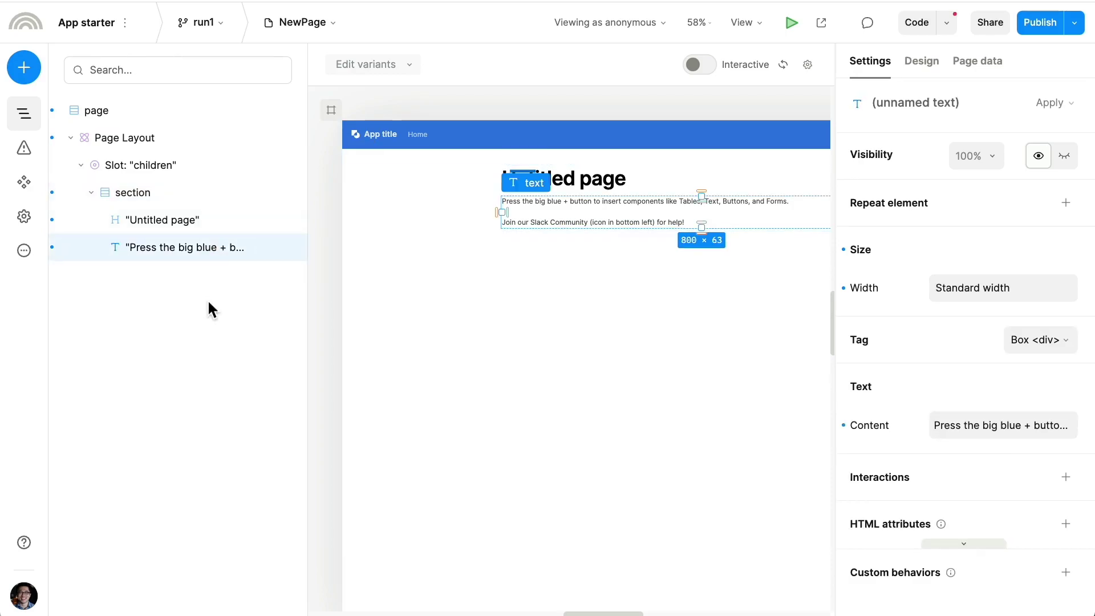
key("ctrl+d")
key("ctrl+d")
Step: Return to the Homepage and select the Rich App Layout inside Page Layout at 100% zoom
left_click(303, 23)
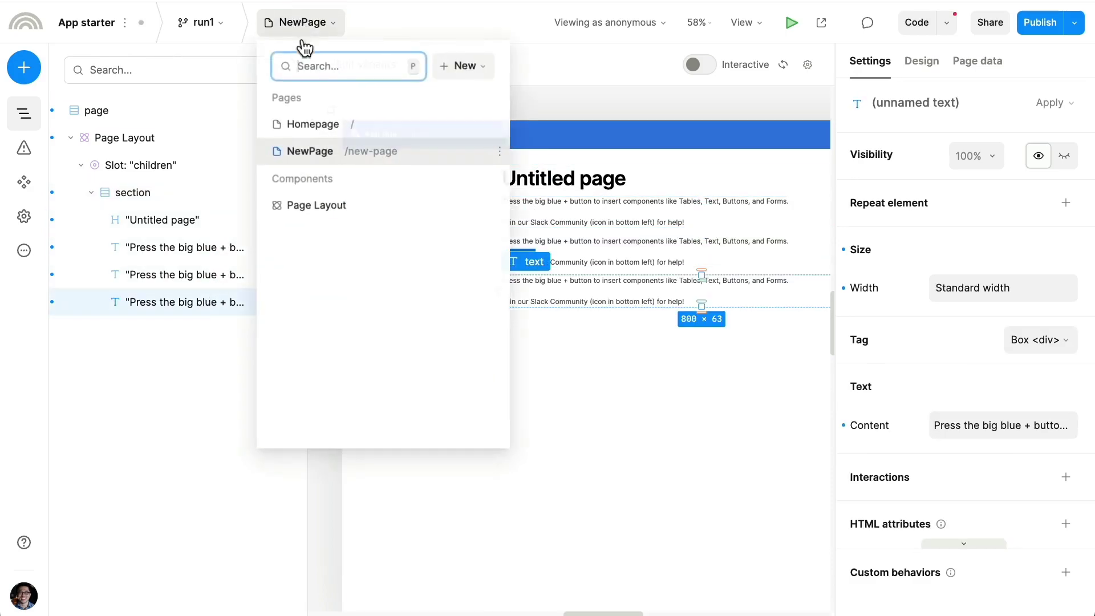
left_click(317, 127)
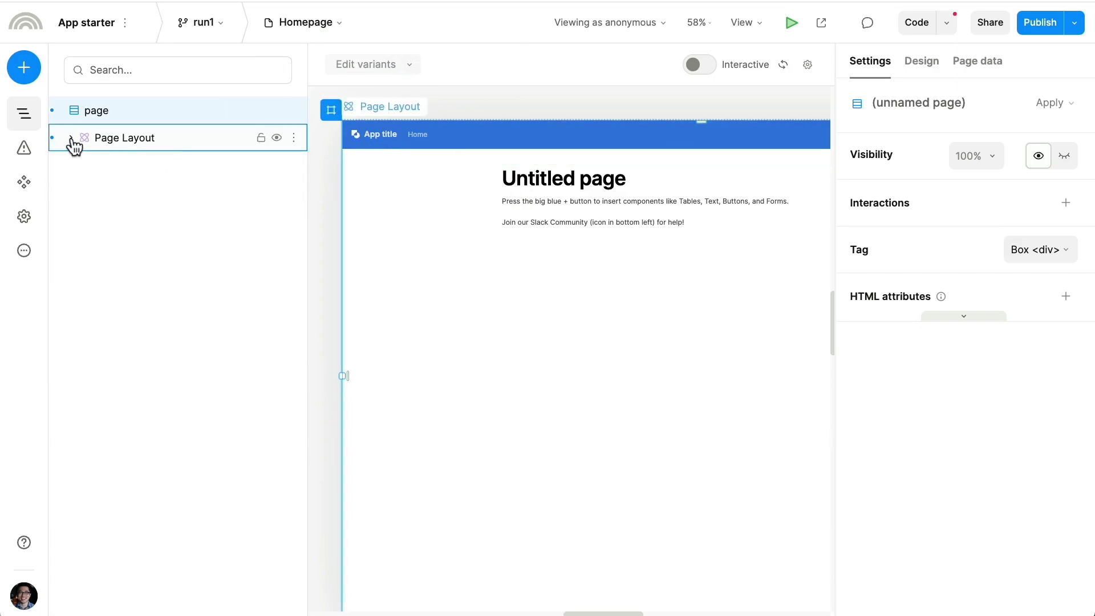
left_click(25, 114)
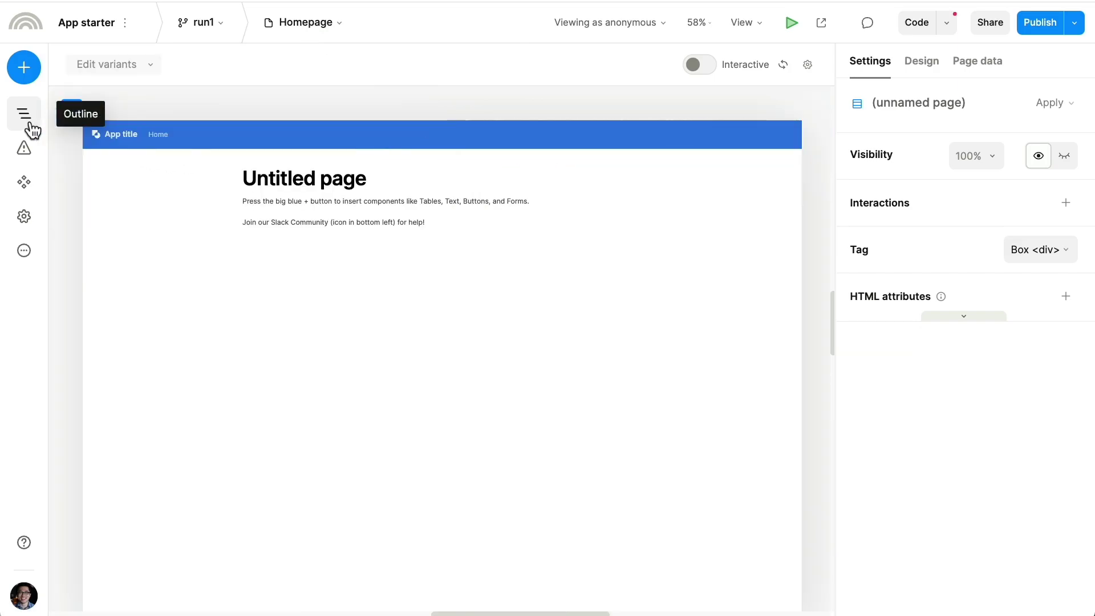
left_click(130, 147)
left_click(130, 147)
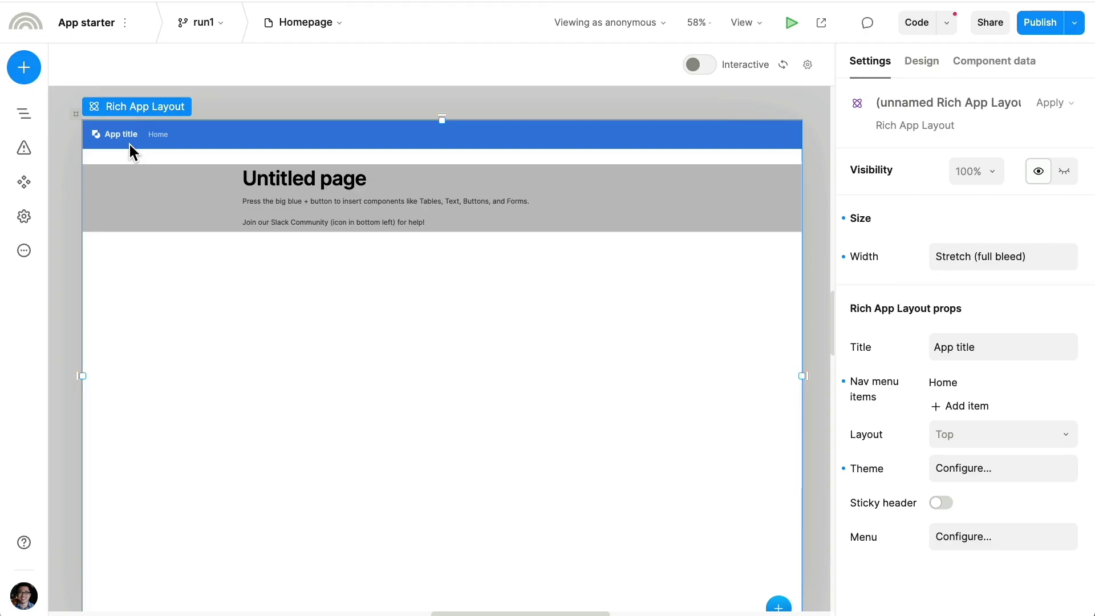
key("shift+0")
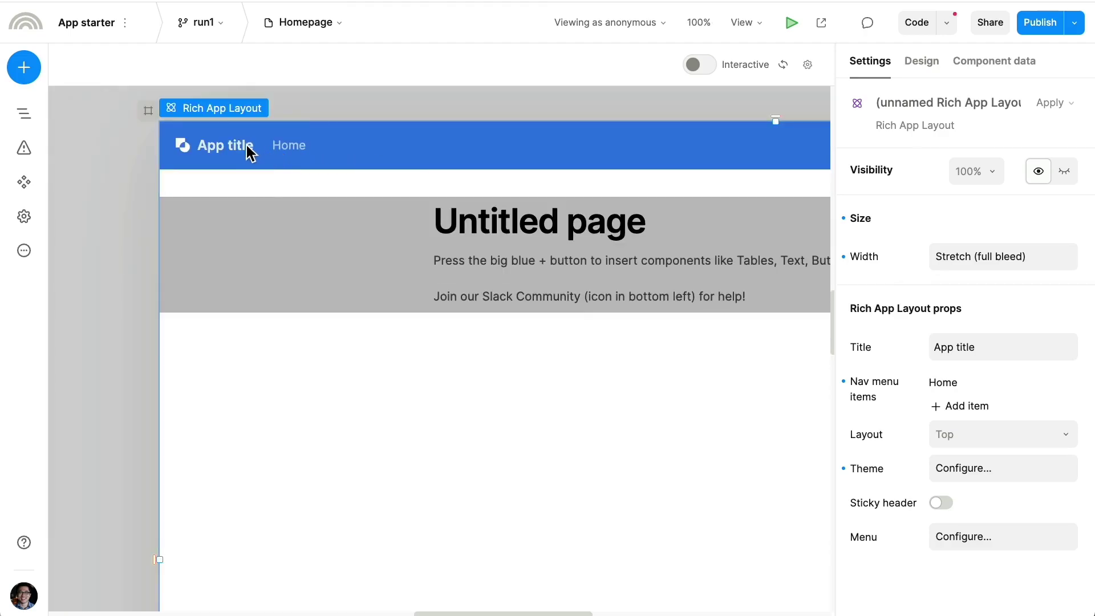
left_click(24, 113)
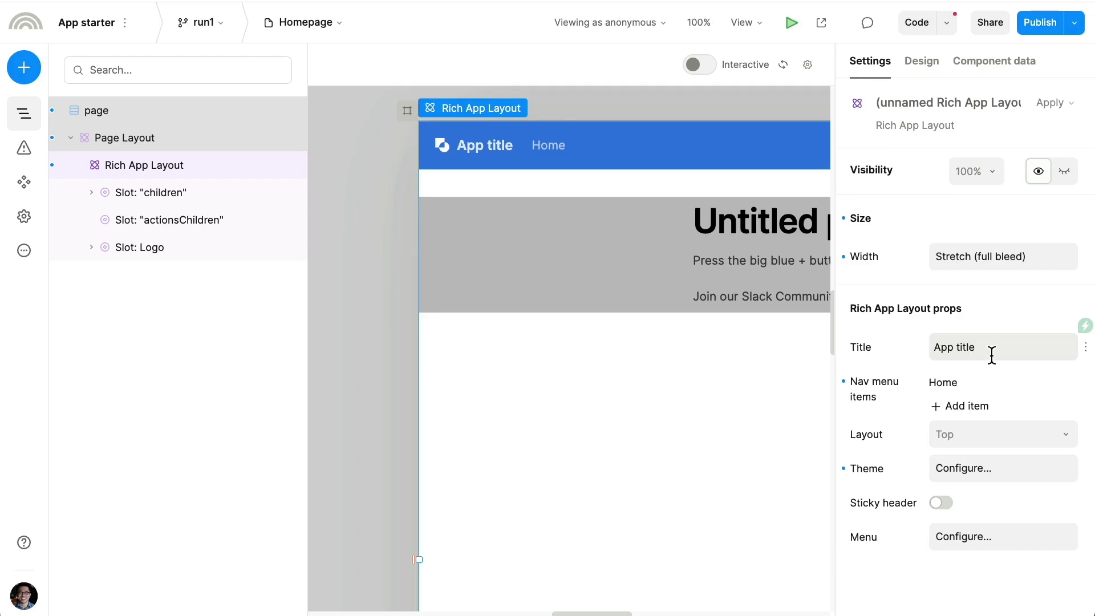
Step: Replace the header title 'App title' with 'My awesome app!'
left_click_drag(990, 357, 943, 357)
double_click(945, 354)
left_click(942, 354)
type("My awesome app!")
key("Return")
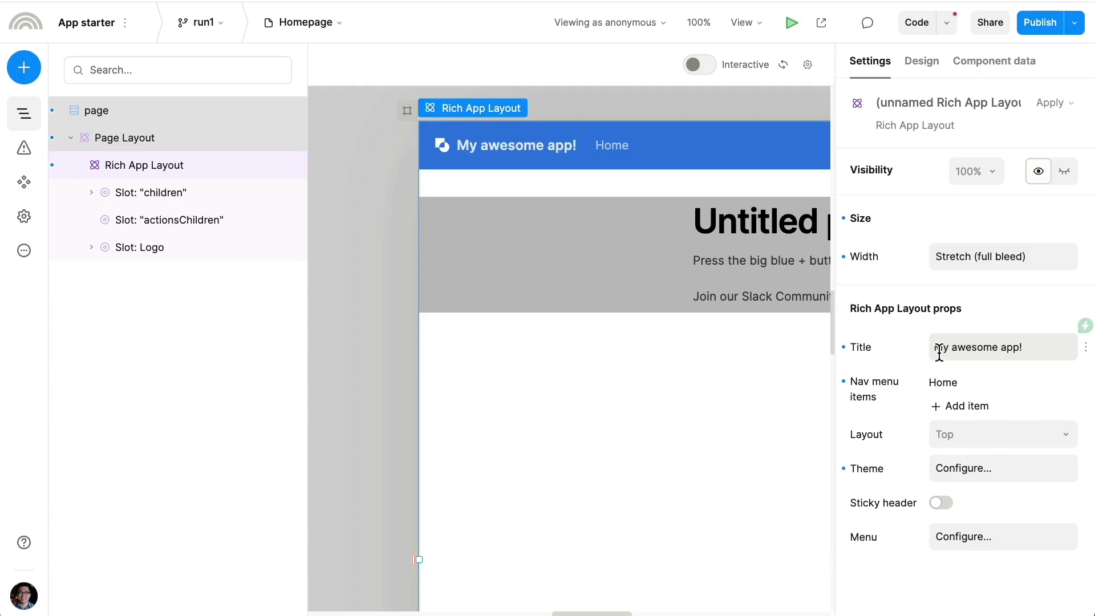
Step: Add a nav menu item named 'New page' linking to NewPage at /new-page
left_click(953, 407)
left_click(992, 193)
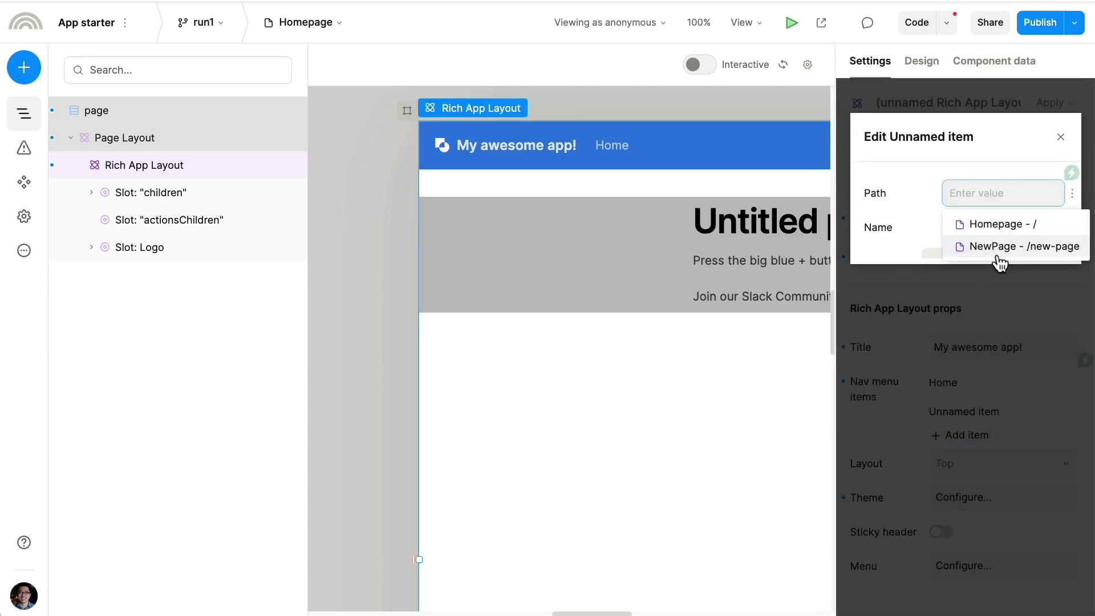
left_click(999, 246)
left_click(990, 246)
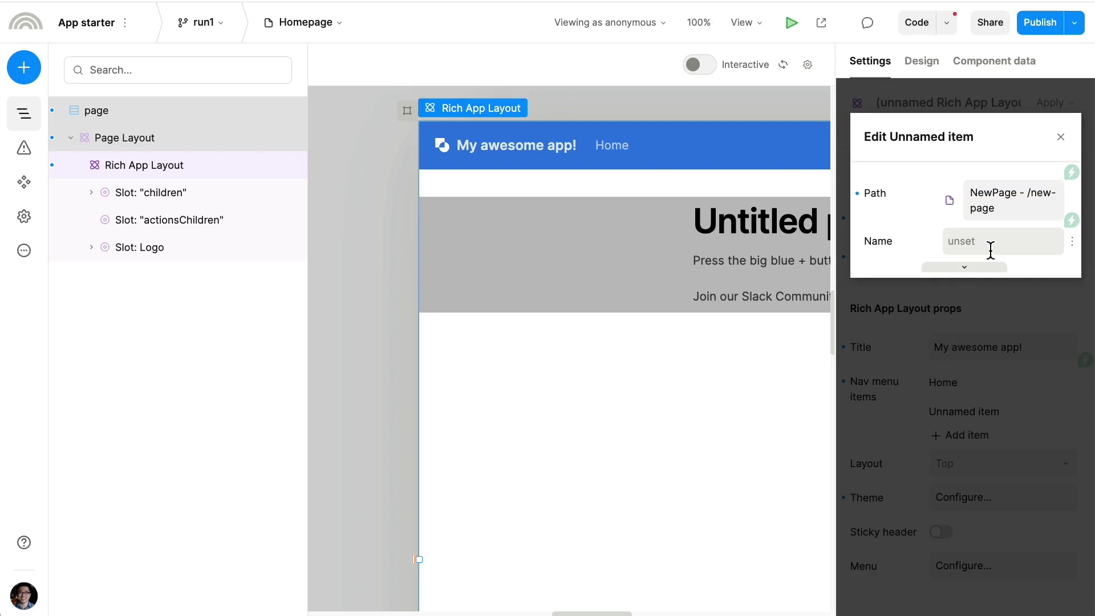
type("New page")
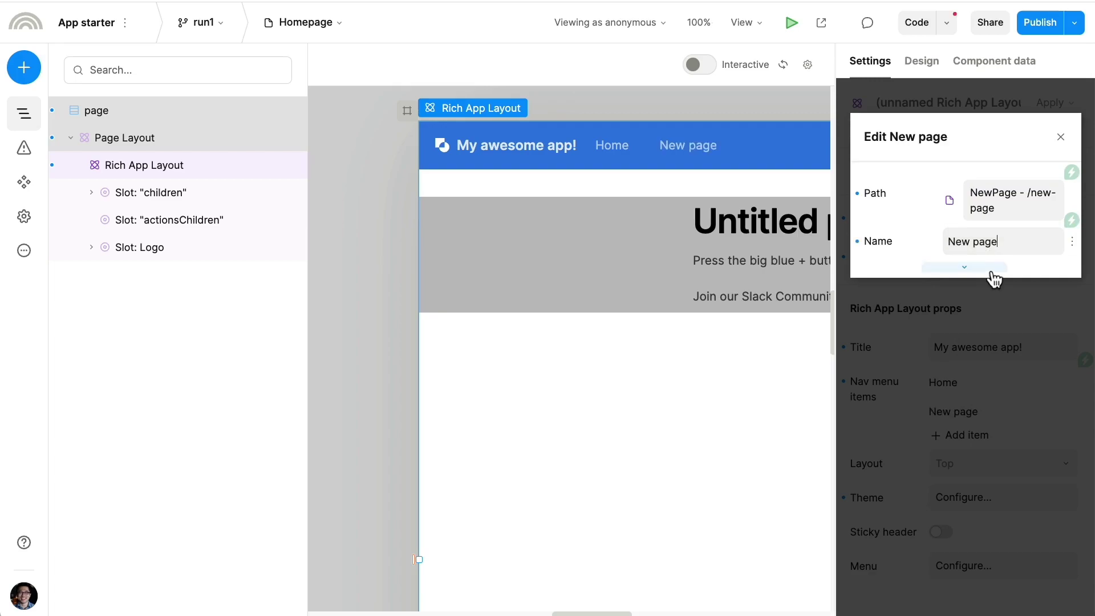
left_click(991, 270)
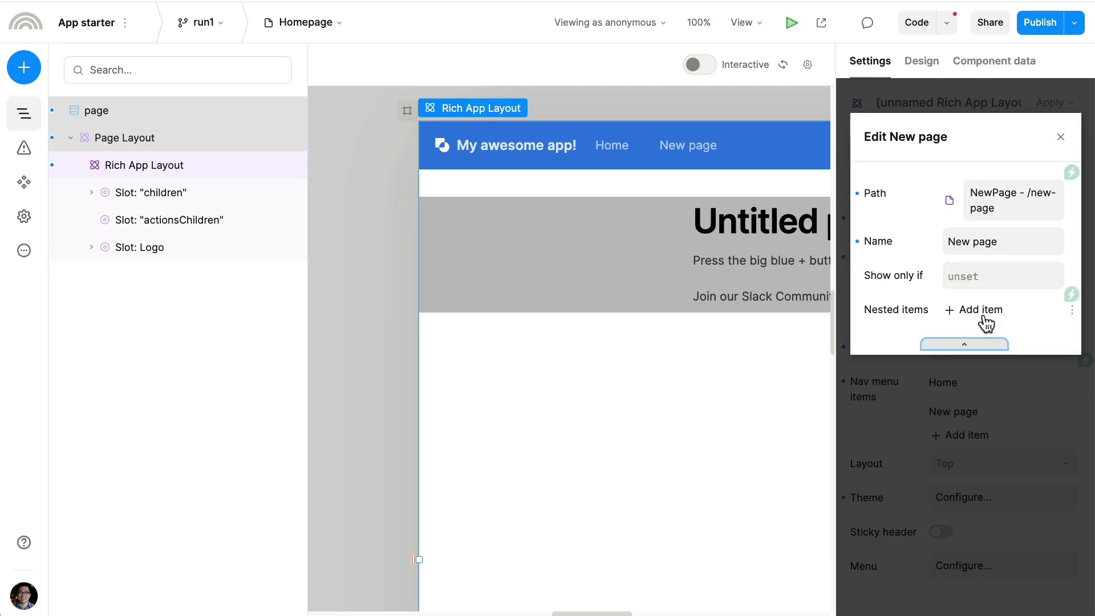
left_click(974, 428)
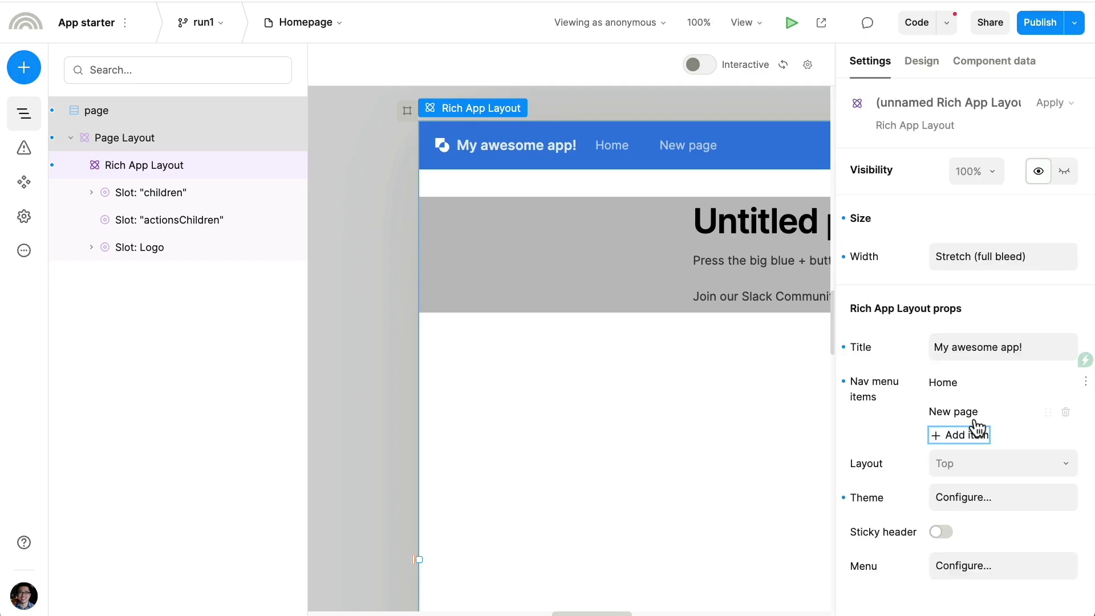
Step: Set the layout to Side and keep the Primary theme scheme after previewing Dark
left_click(986, 479)
left_click(972, 494)
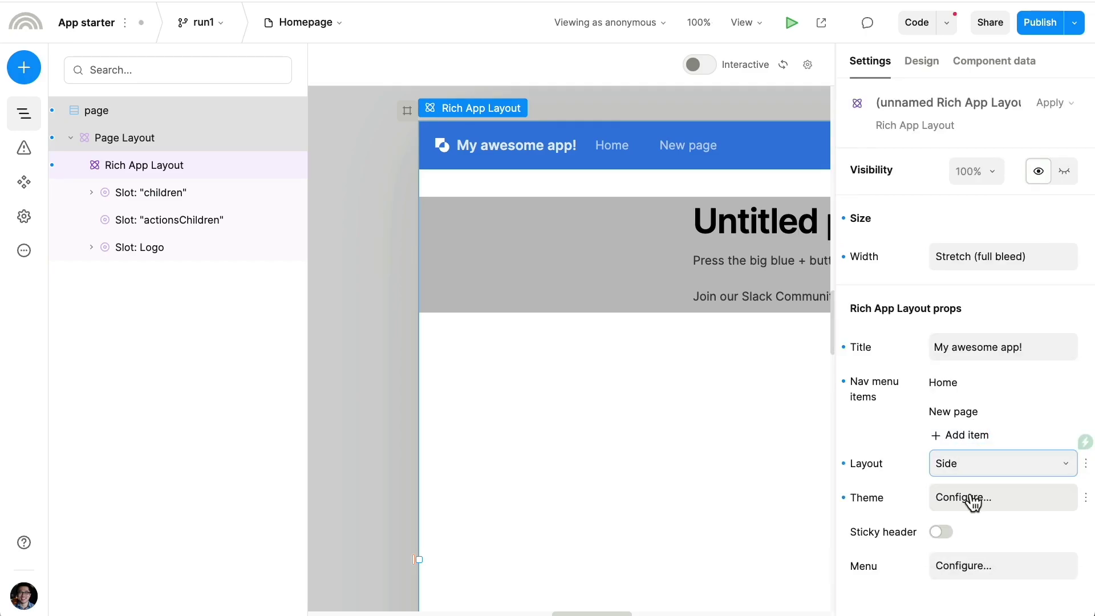
left_click(979, 511)
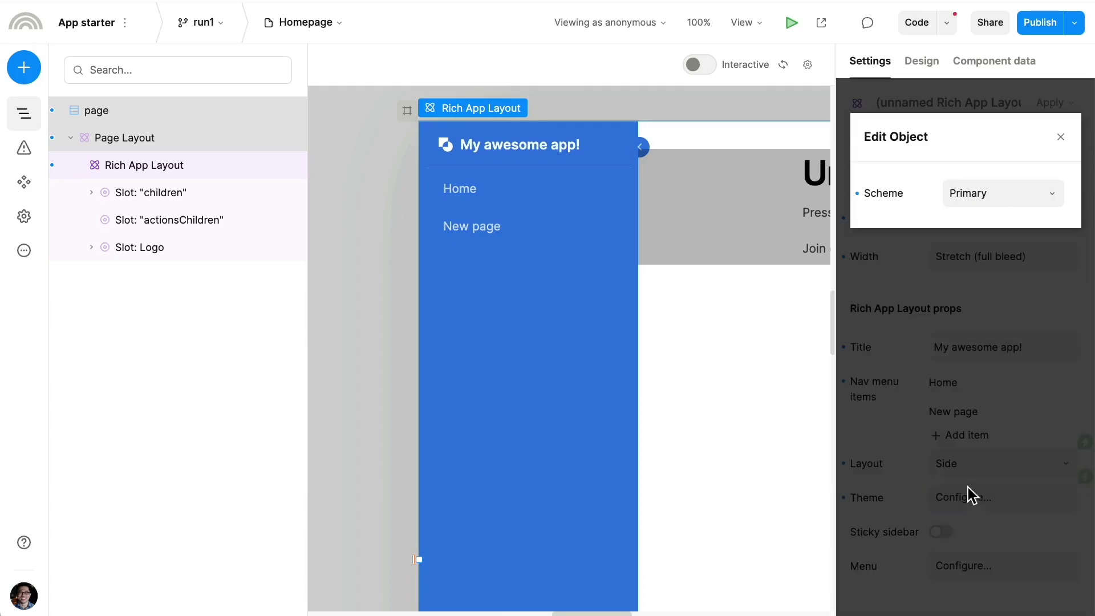
left_click(968, 213)
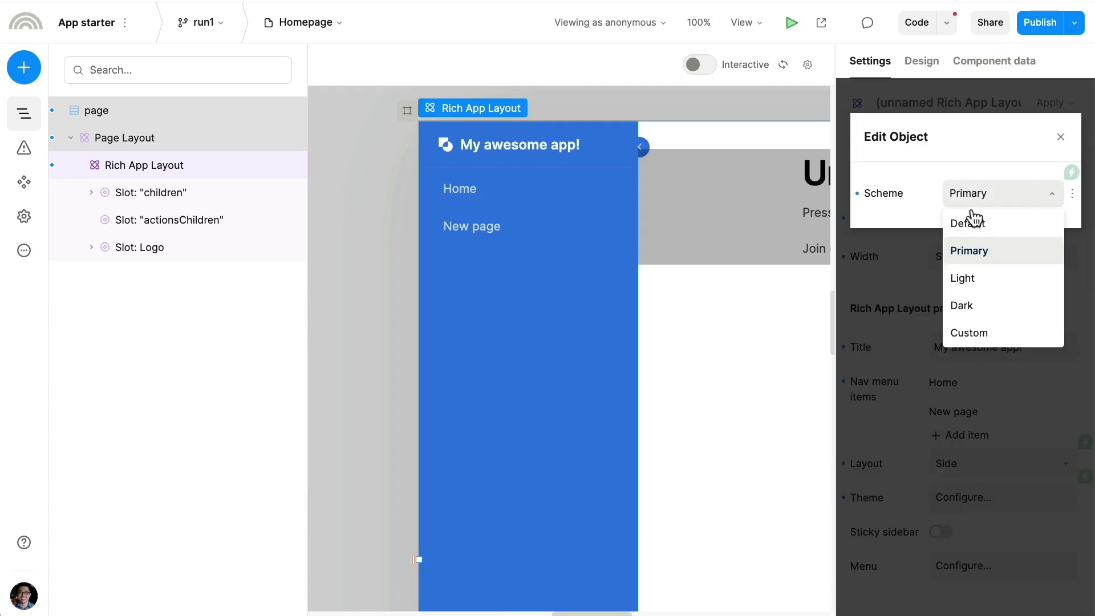
left_click(966, 293)
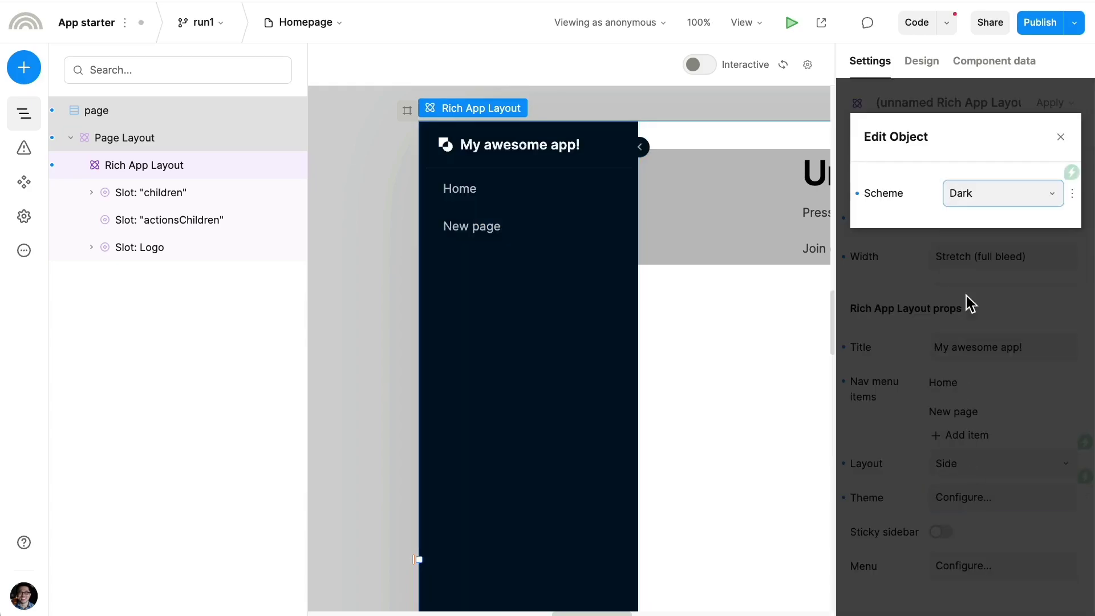
left_click(969, 211)
left_click(962, 253)
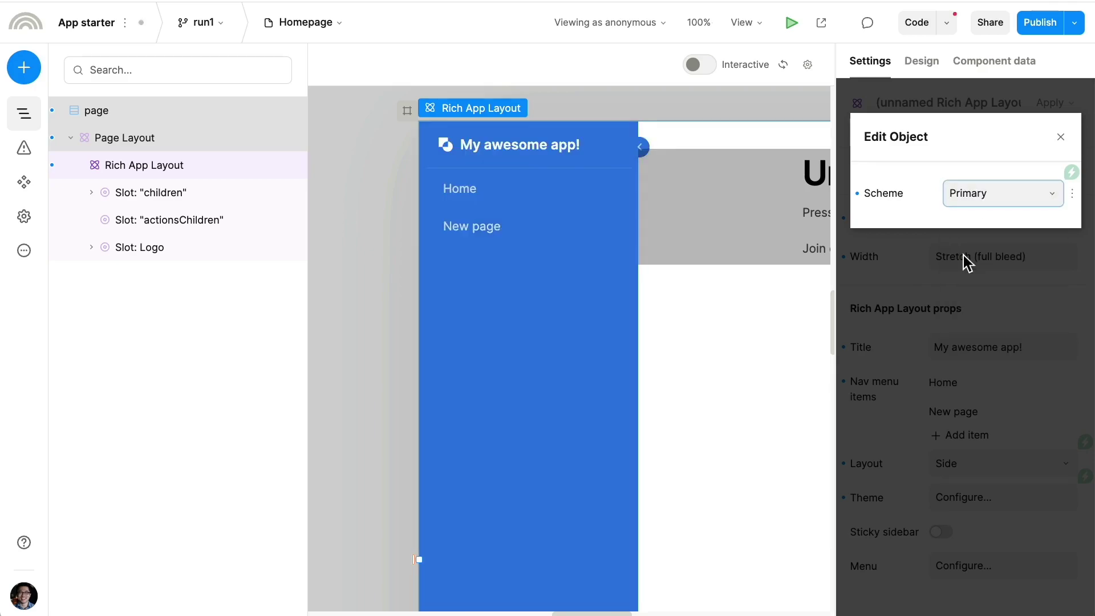
left_click(967, 392)
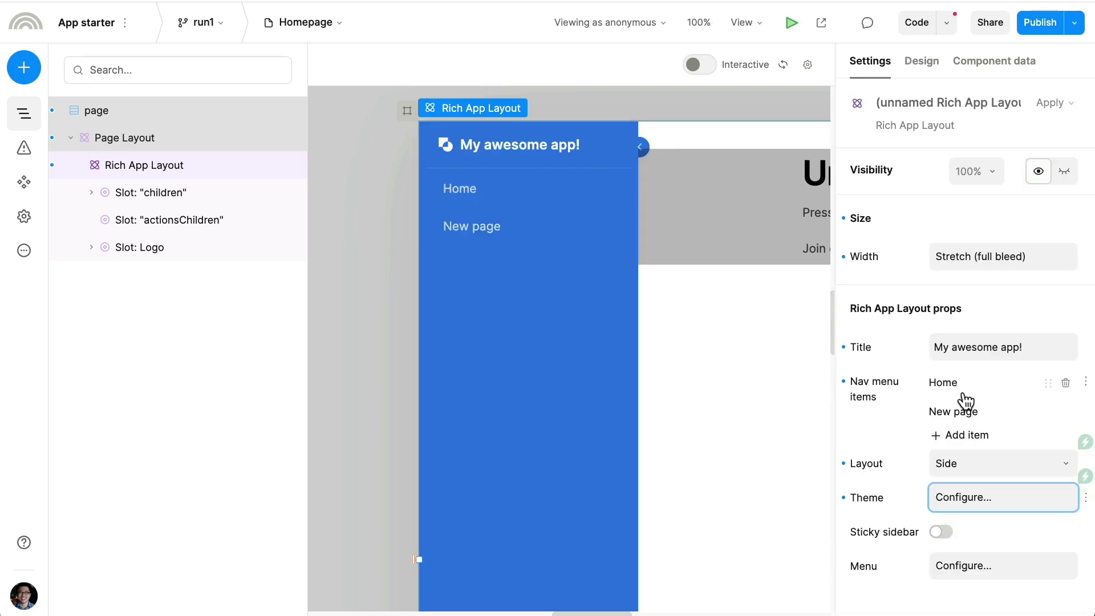
Step: Select the sidebar's logo icon (icon 2) and zoom the canvas out to 50%
left_click(445, 147)
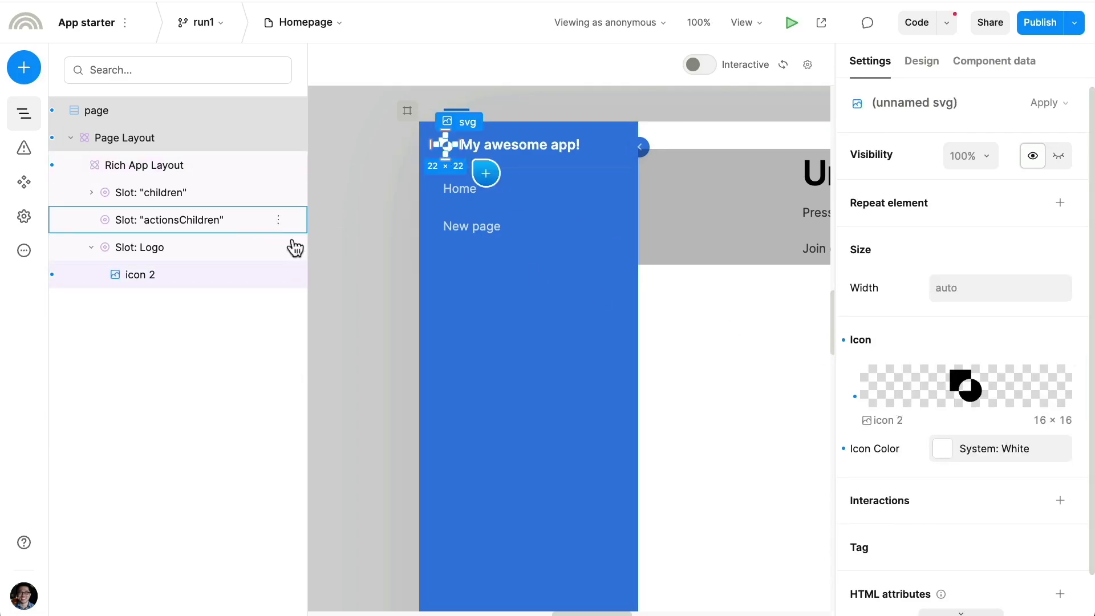
scroll(561, 339, "down", 5)
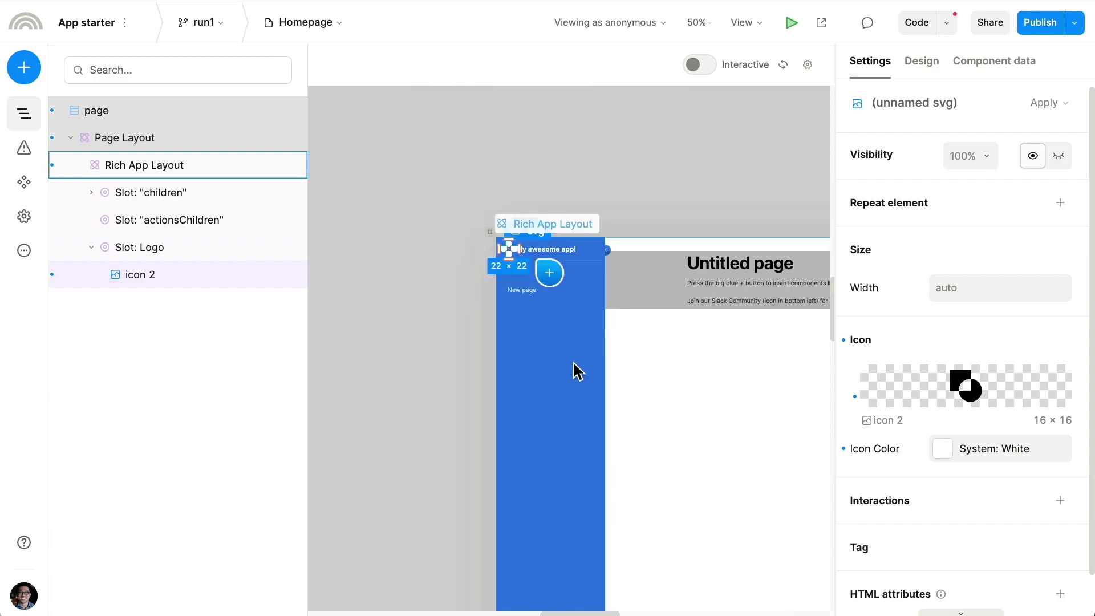
scroll(566, 374, "down", 5)
scroll(548, 317, "up", 2)
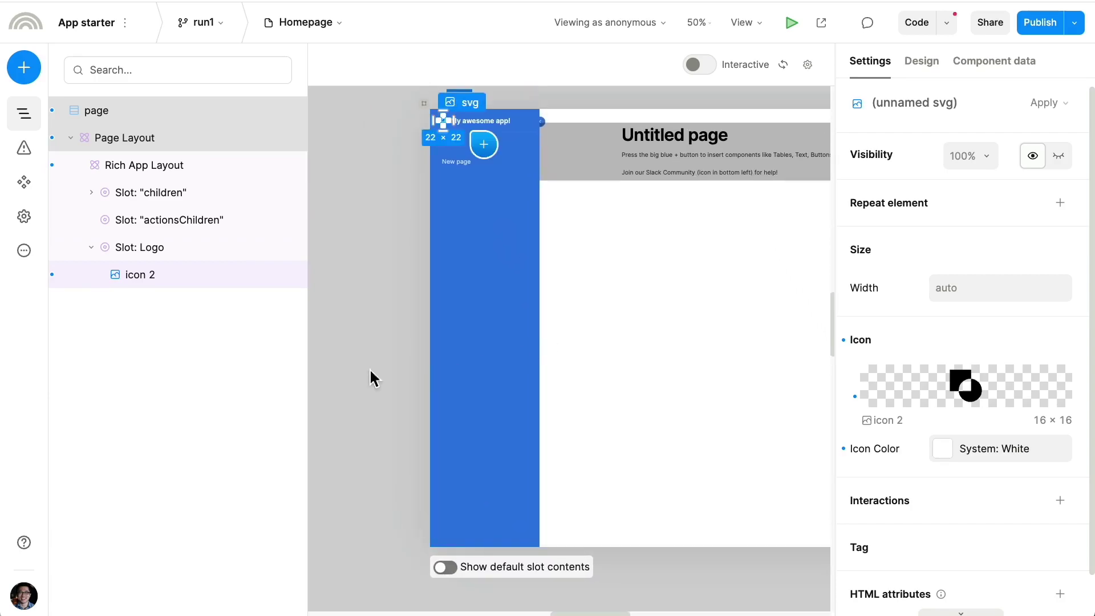
left_click(171, 228)
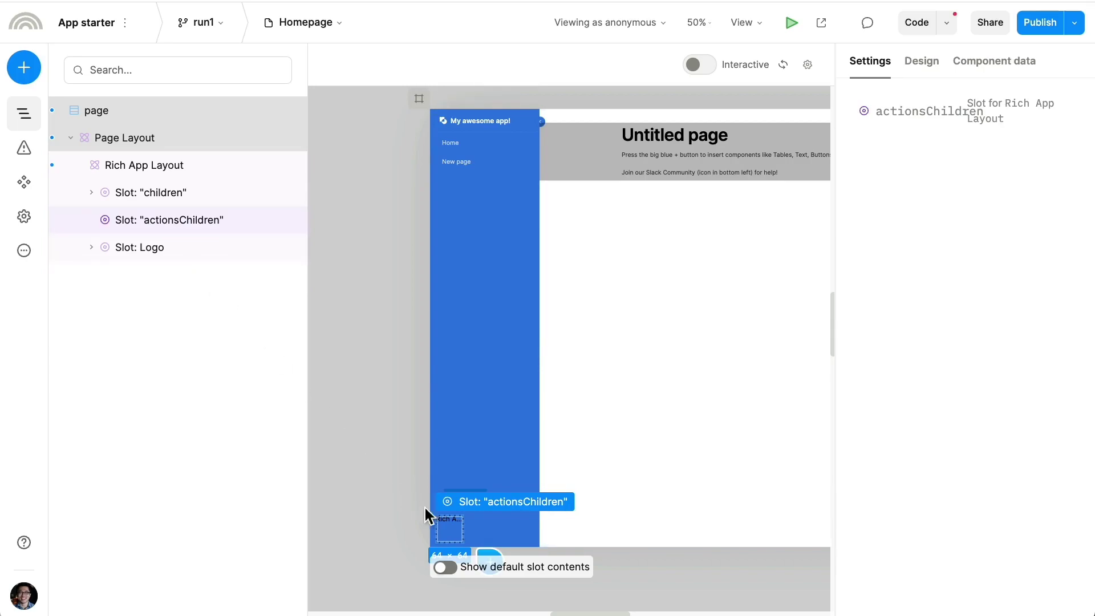
scroll(455, 554, "up", 5)
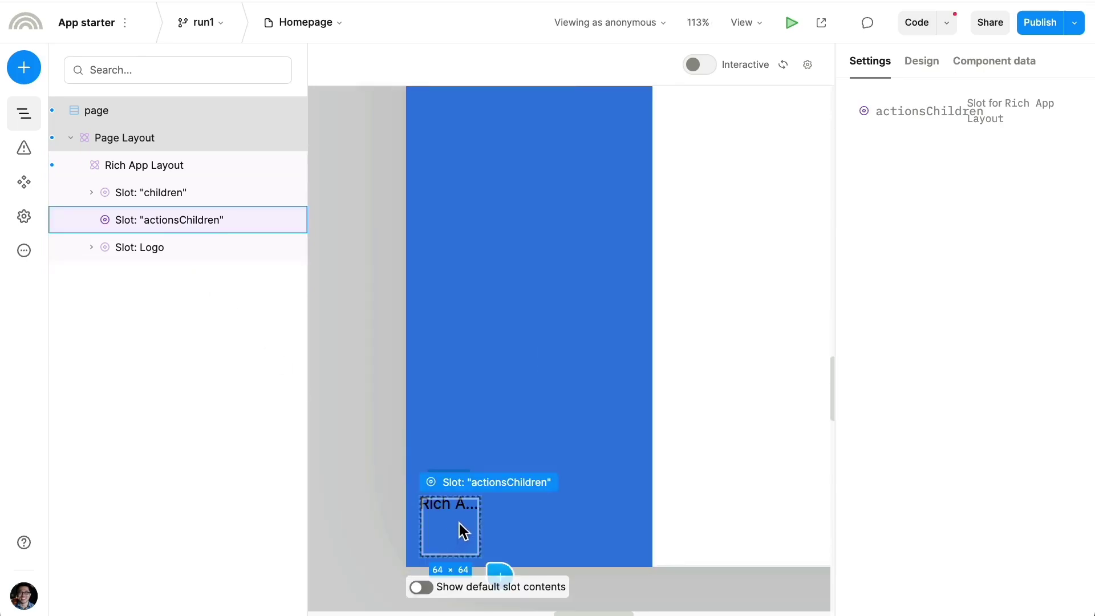
left_click(516, 501)
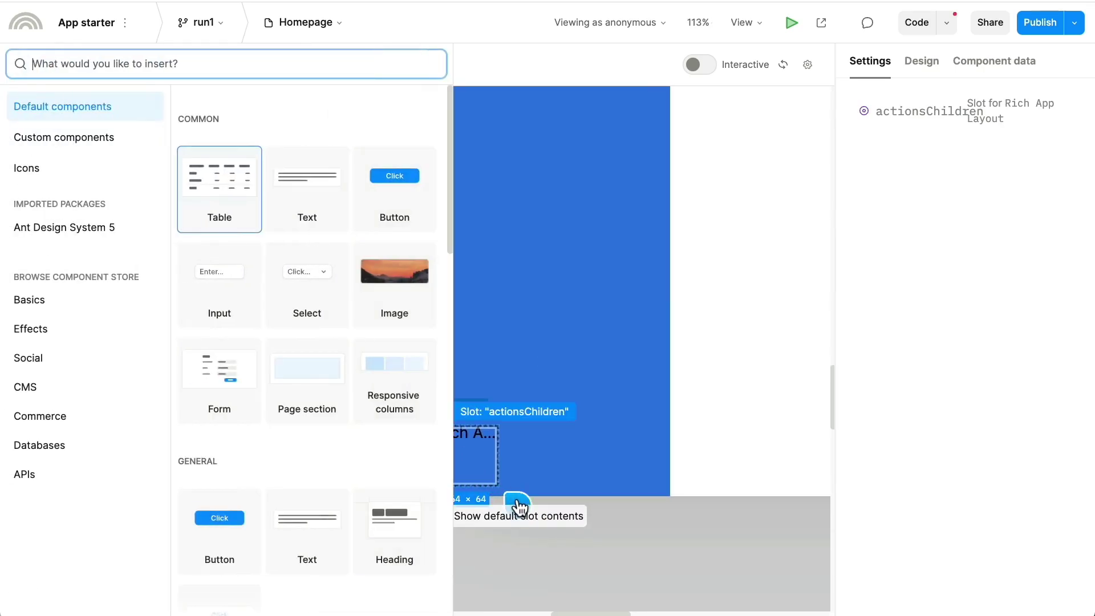
type("button")
key("Return")
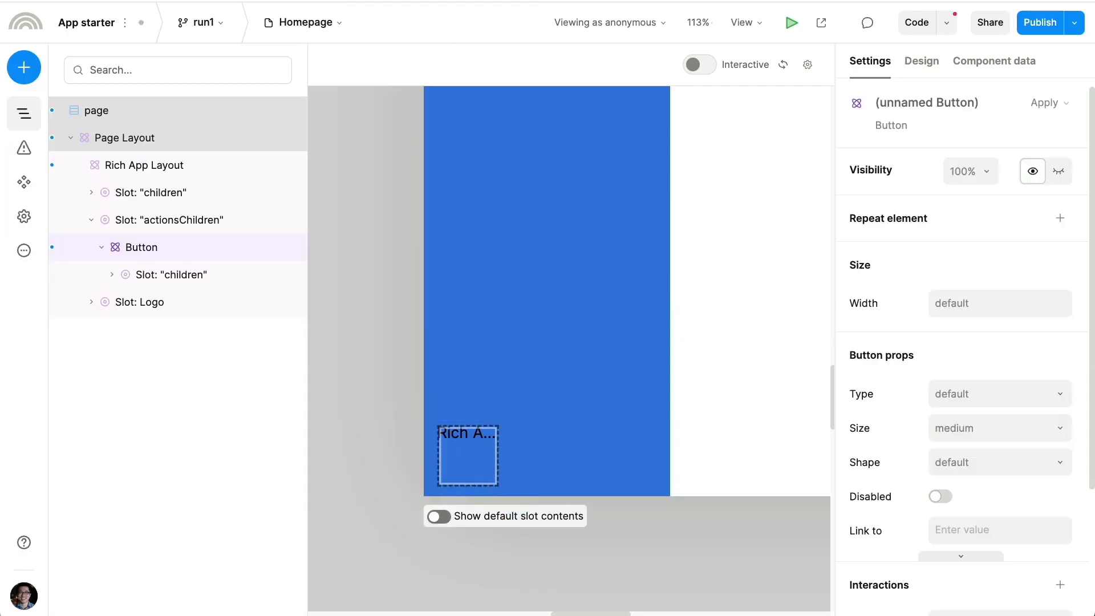
key("Delete")
left_click(537, 450)
key("ctrl+minus")
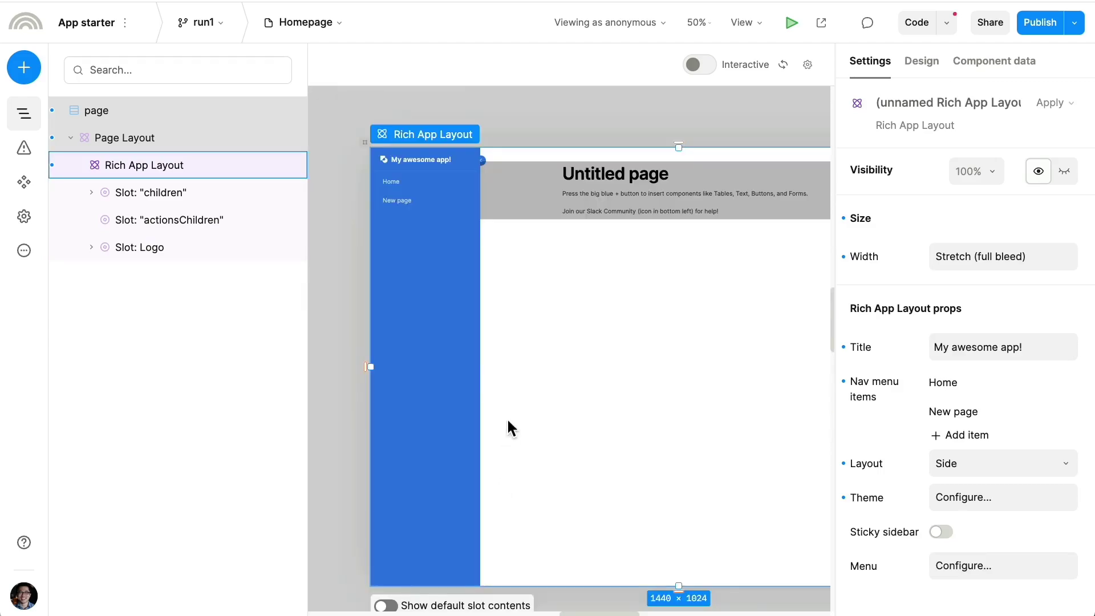
Step: Select the Loading Boundary in the children slot and view it at 100% zoom
left_click(585, 200)
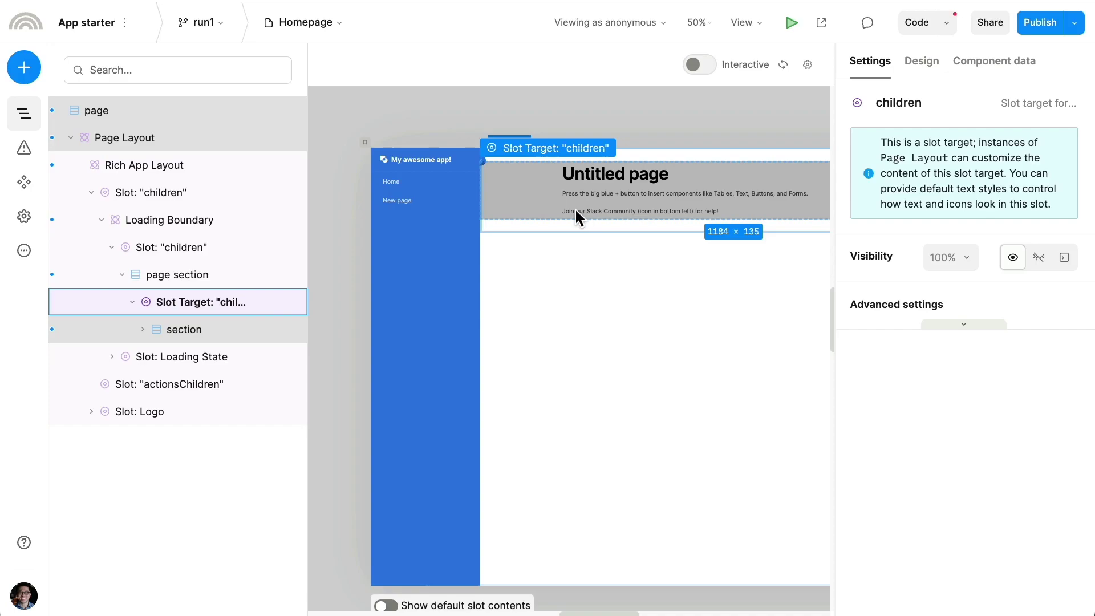
left_click(234, 225)
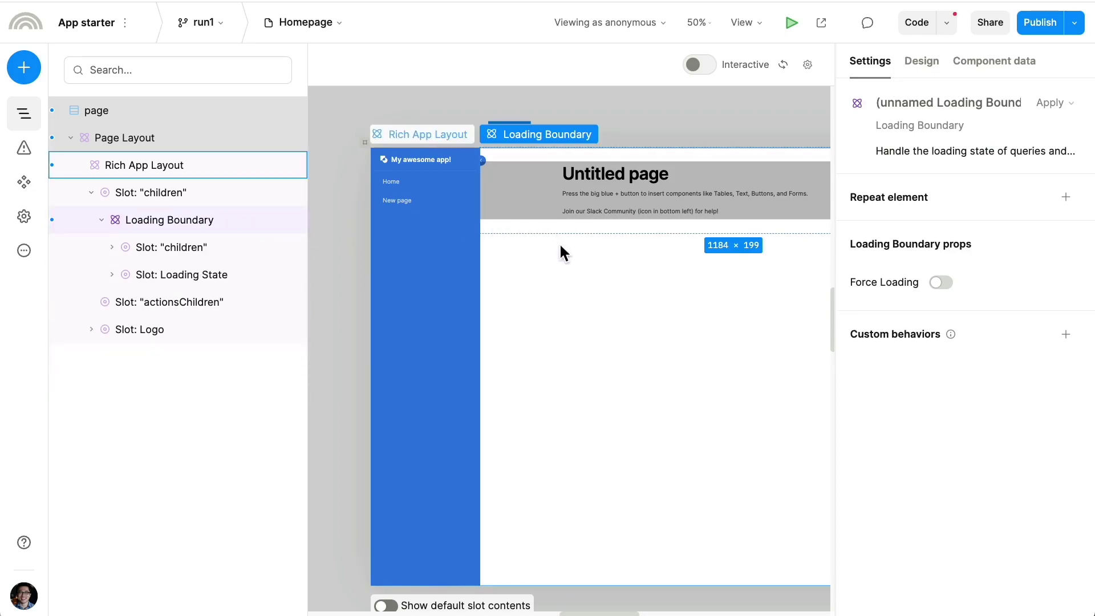
key("shift+0")
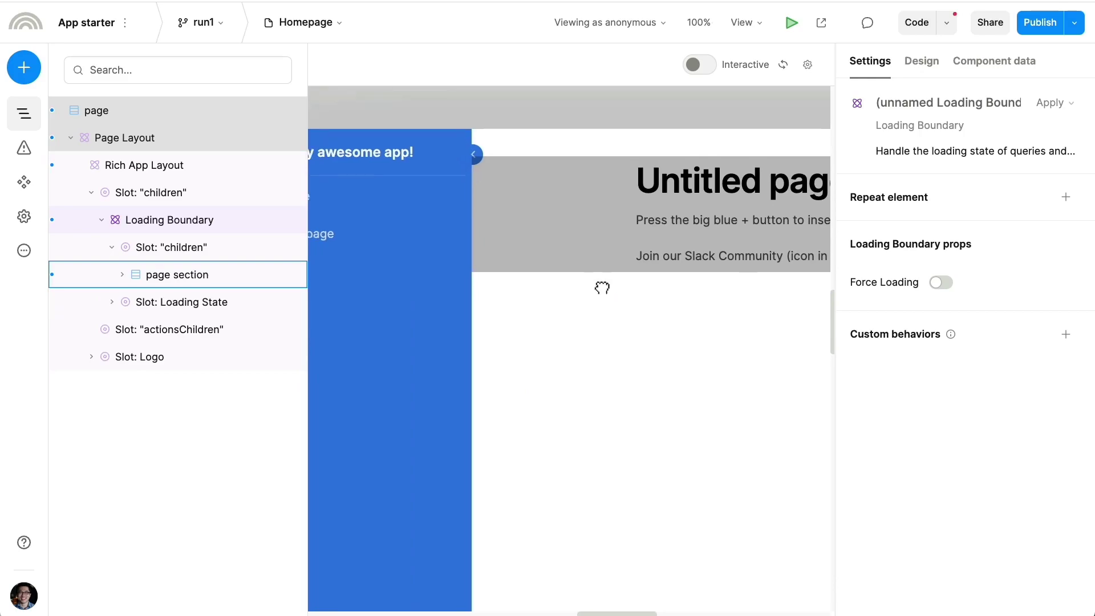
left_click_drag(602, 287, 652, 294)
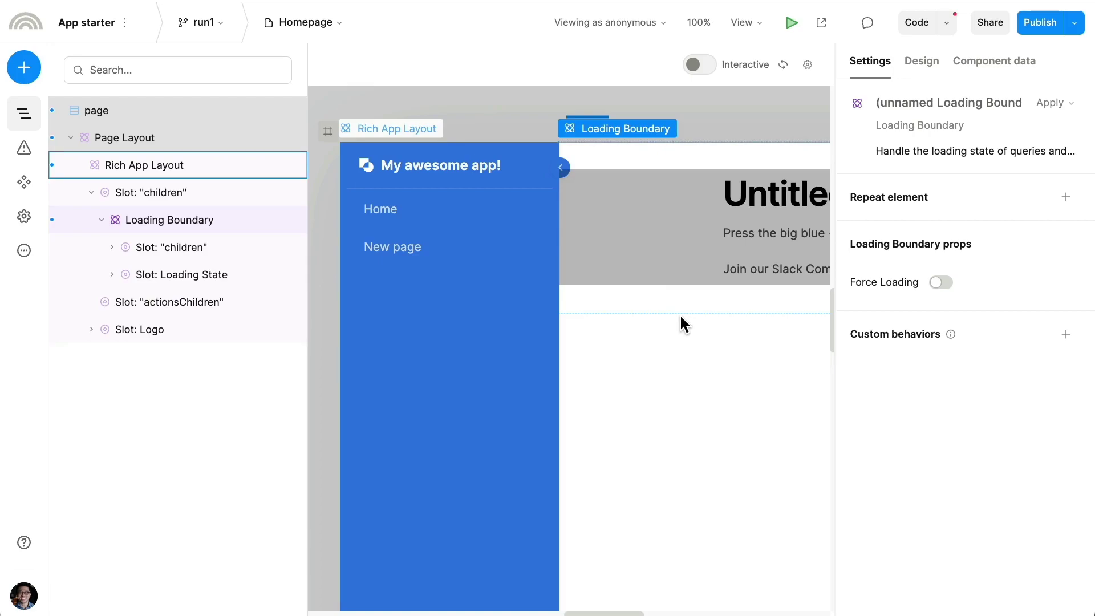
Step: Turn Force Loading on and insert a Text element under the spinner
left_click(941, 283)
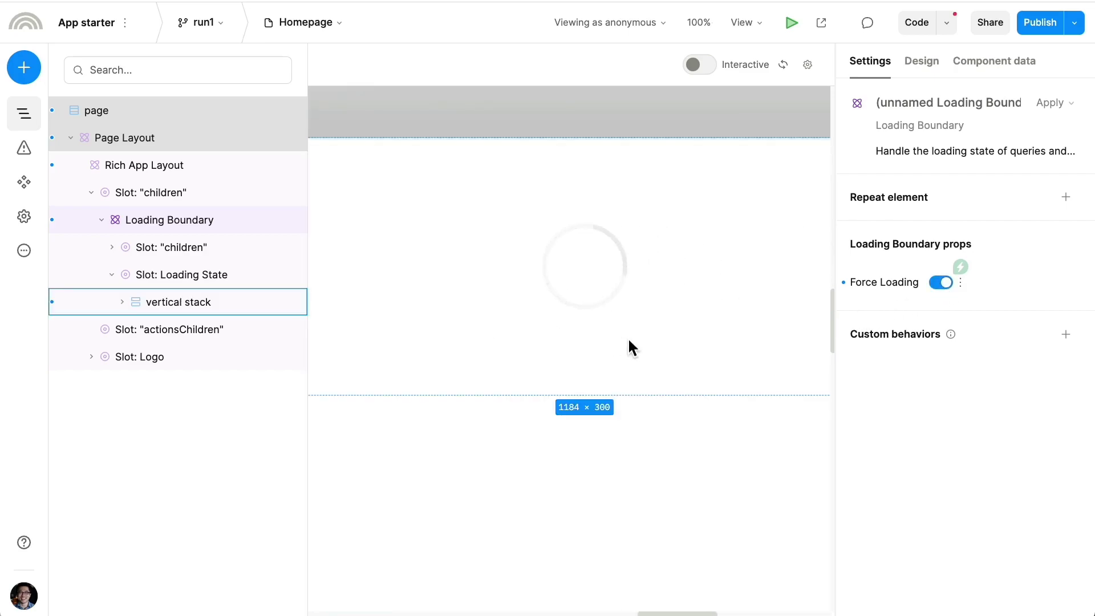
key("ctrl+minus")
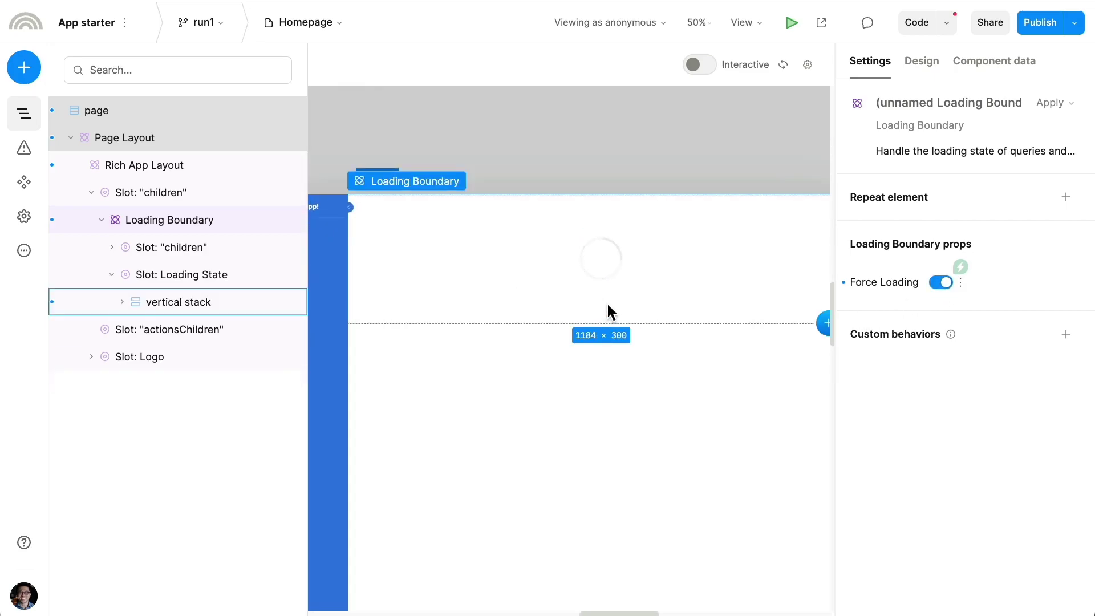
left_click(604, 269)
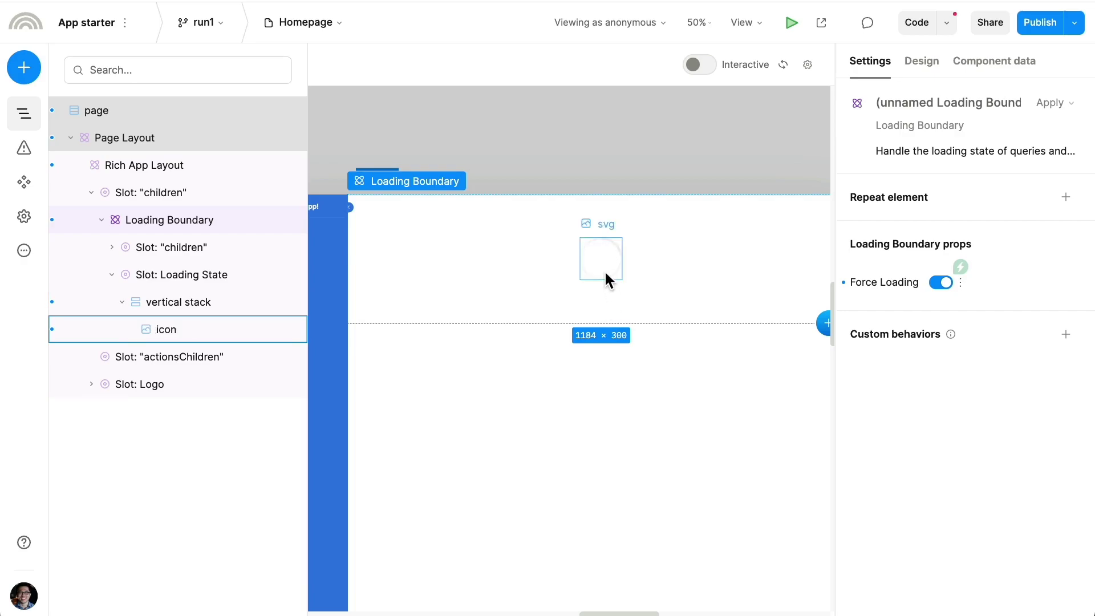
left_click(647, 300)
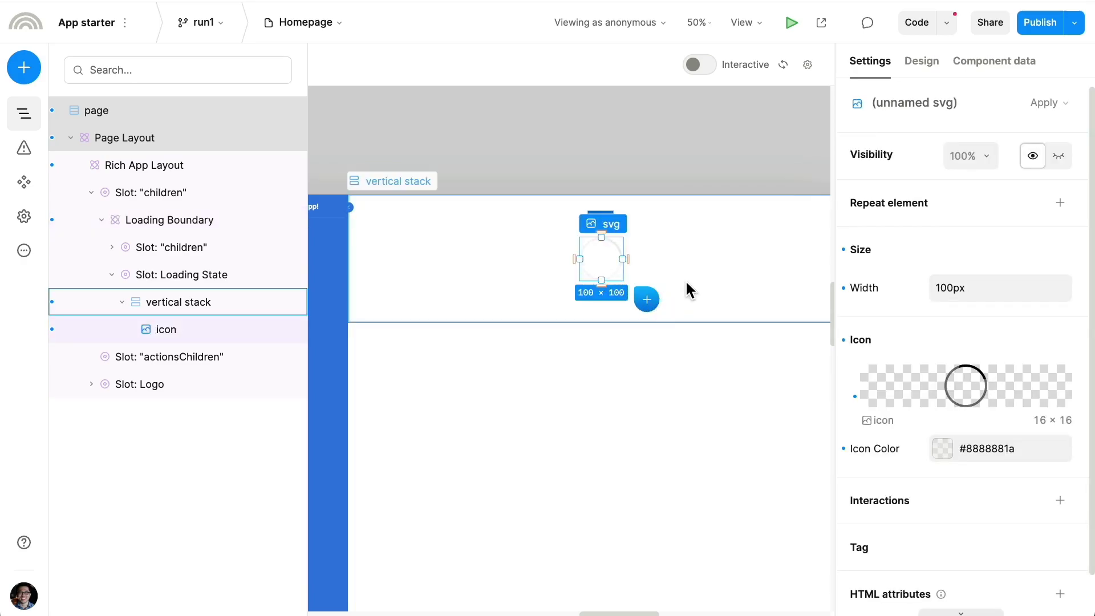
type("text")
key("Return")
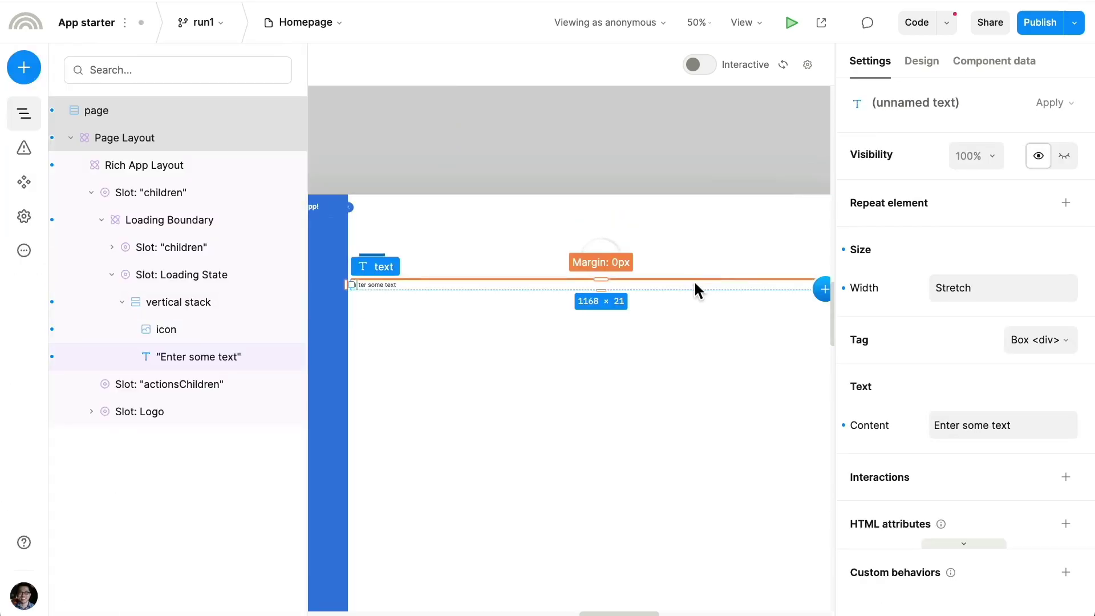
Step: Center-align the new text, set it to 'Loading...', and add top margin
left_click(921, 61)
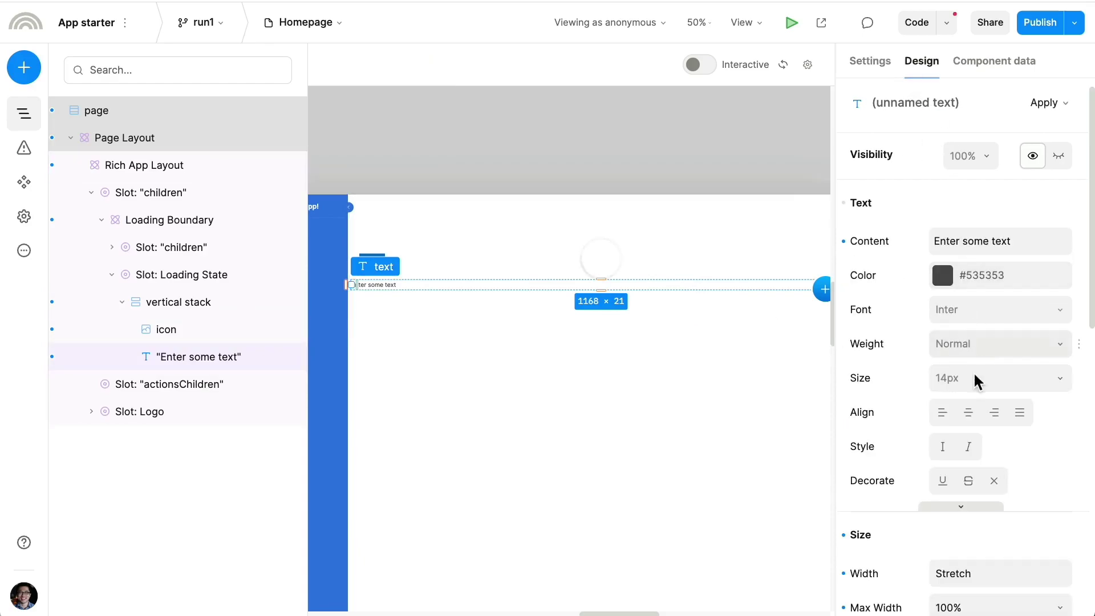
left_click(968, 411)
key("Return")
type("Loading...")
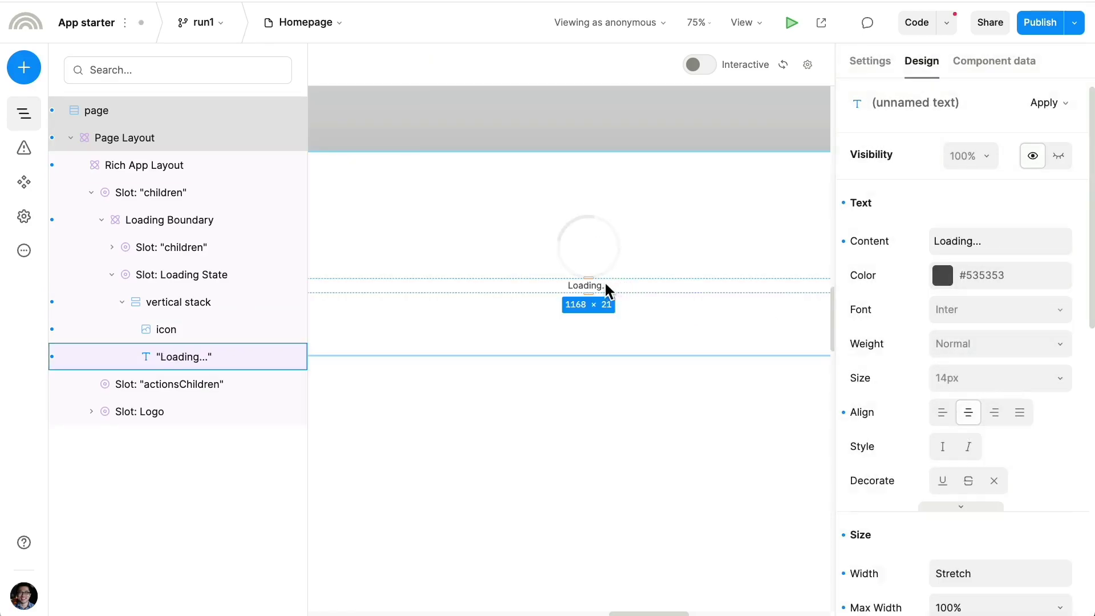
left_click_drag(589, 278, 600, 292)
left_click(680, 271)
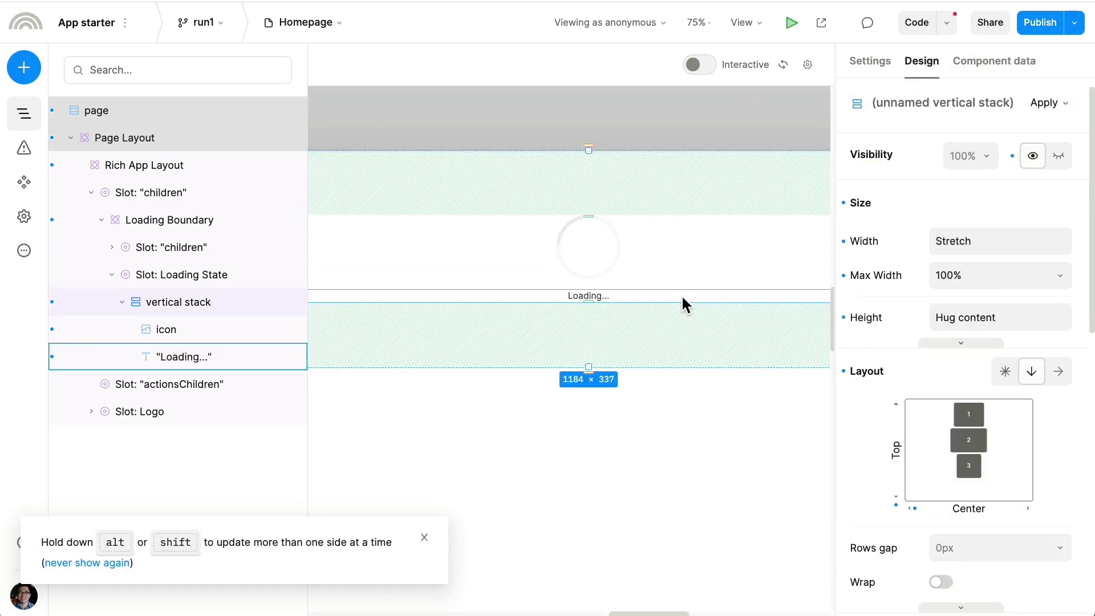
Step: Turn Force Loading off on the Loading Boundary to show the normal page
left_click(204, 228)
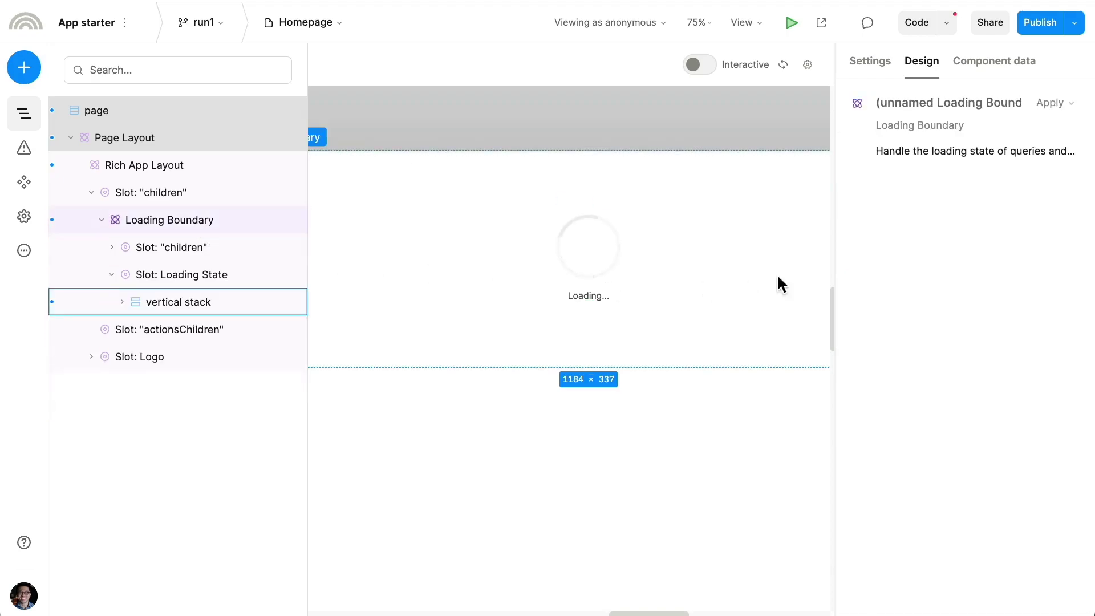
left_click(868, 62)
left_click(941, 282)
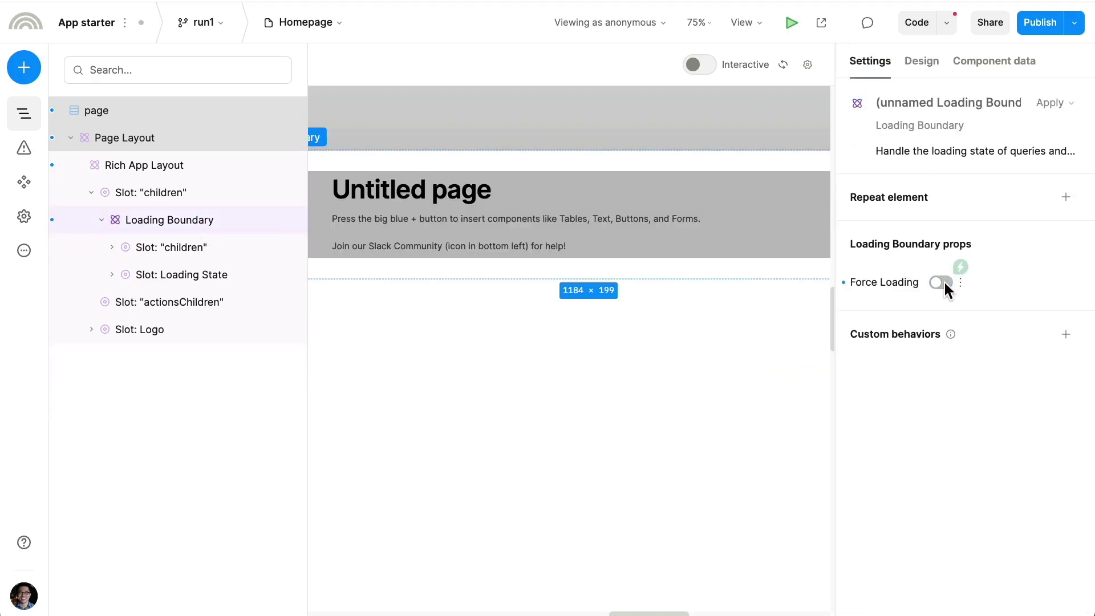
key("ctrl+minus")
left_click_drag(565, 359, 661, 330)
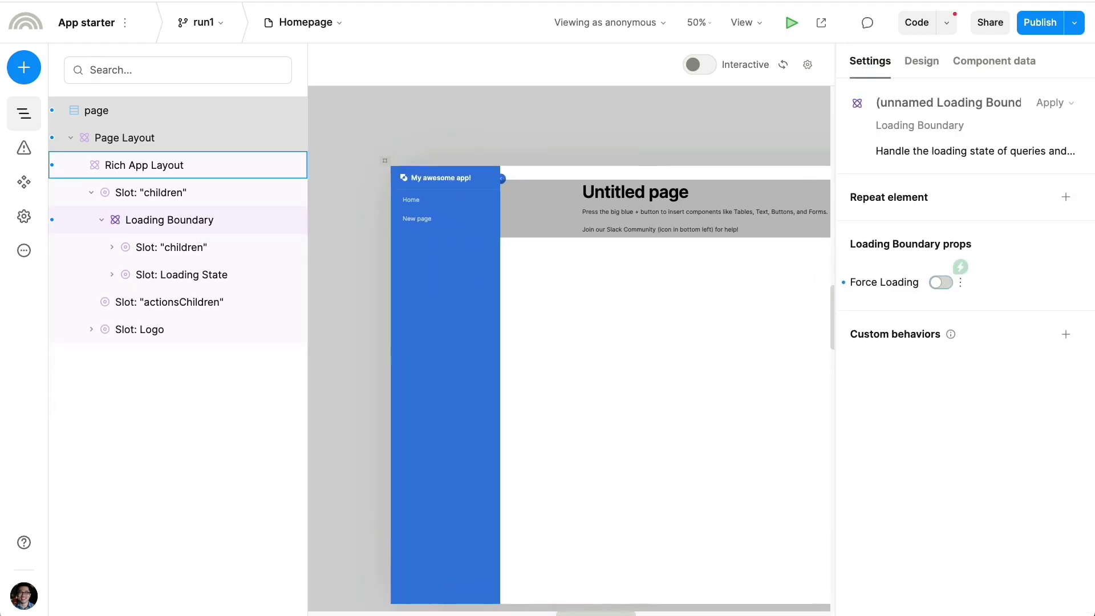
Step: Open the Components list and check Page Layout's 'Unset as default page wrapper' option
left_click(380, 214)
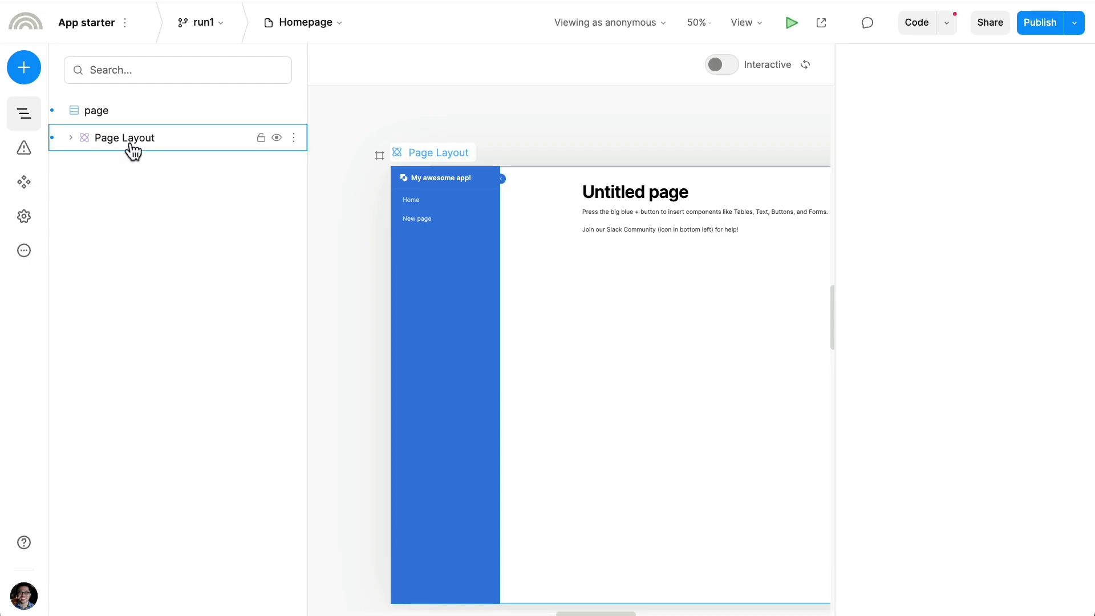
mouse_move(40, 188)
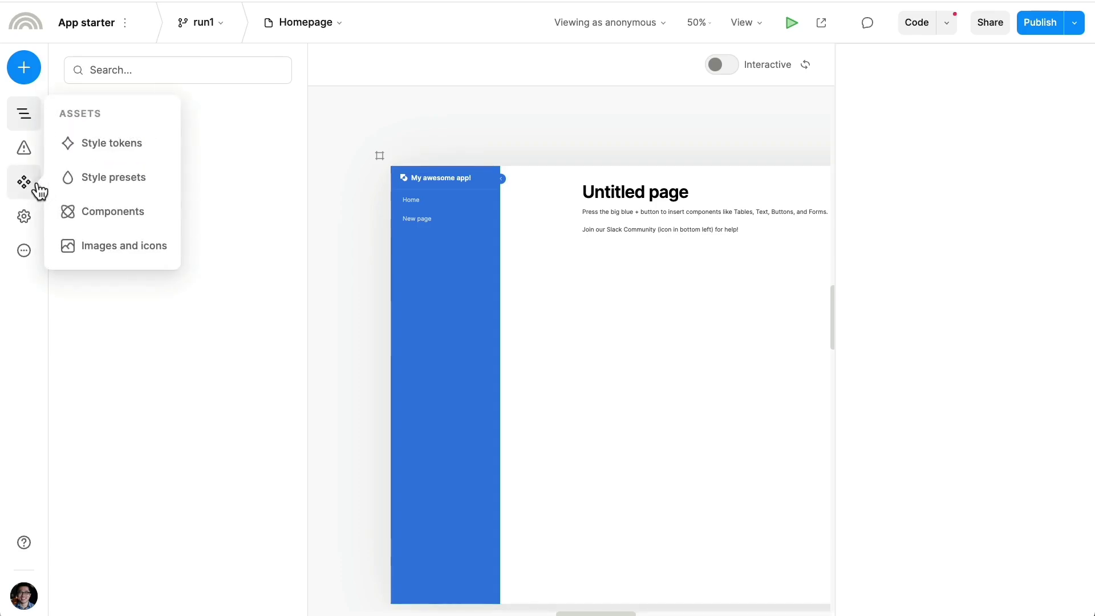
left_click(103, 220)
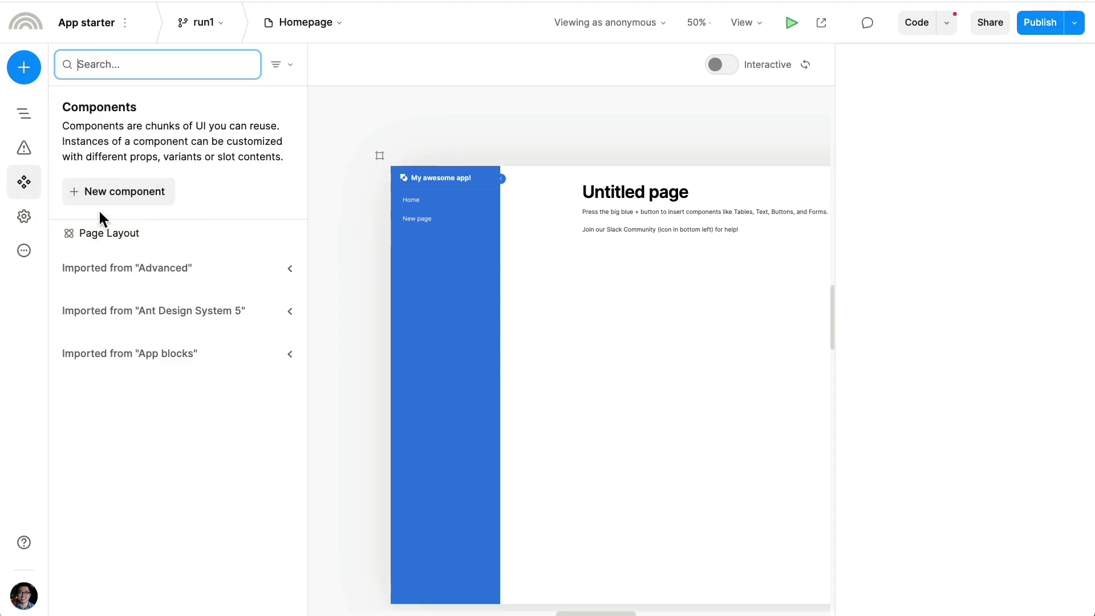
left_click(197, 213)
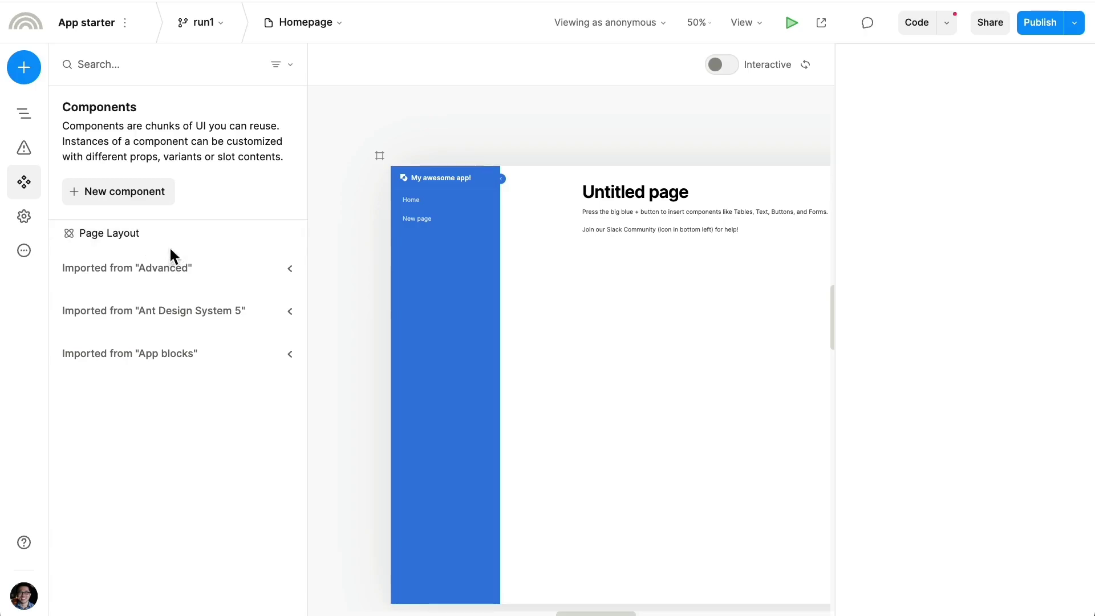
right_click(179, 234)
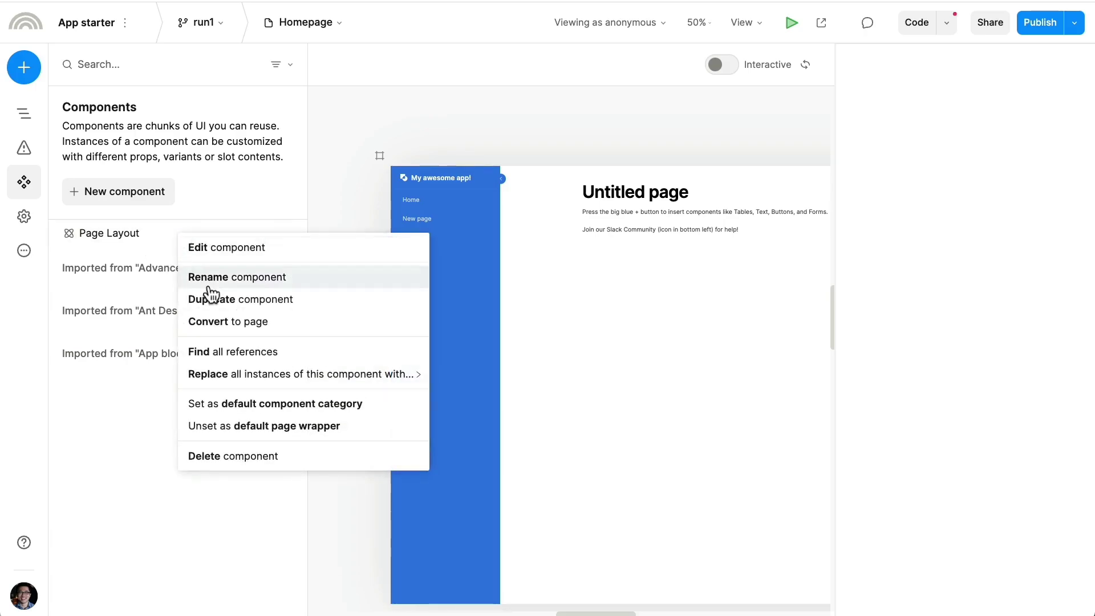
left_click(259, 437)
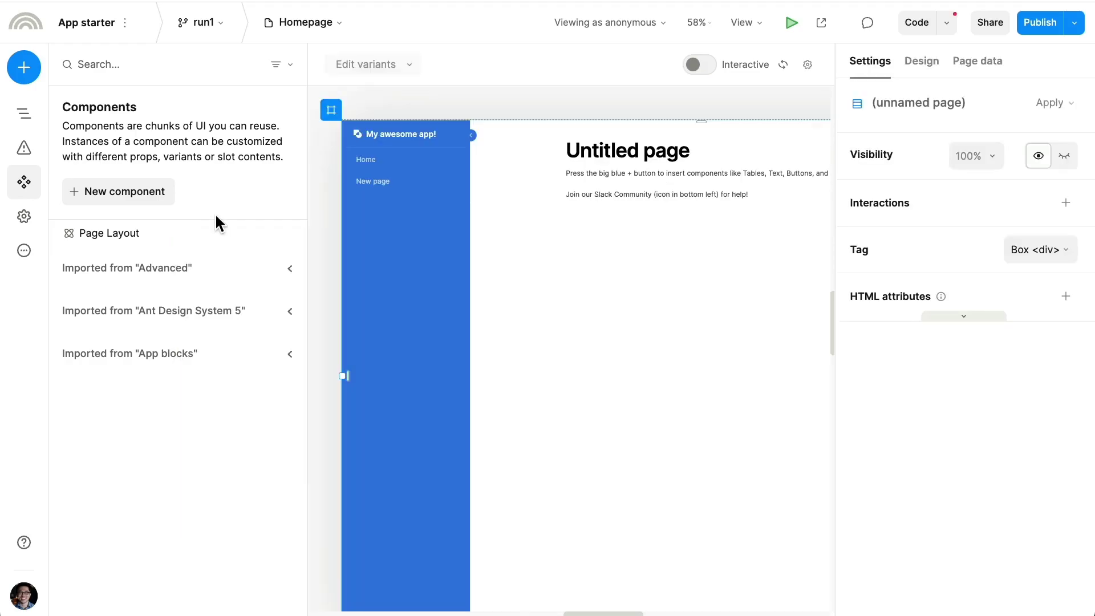